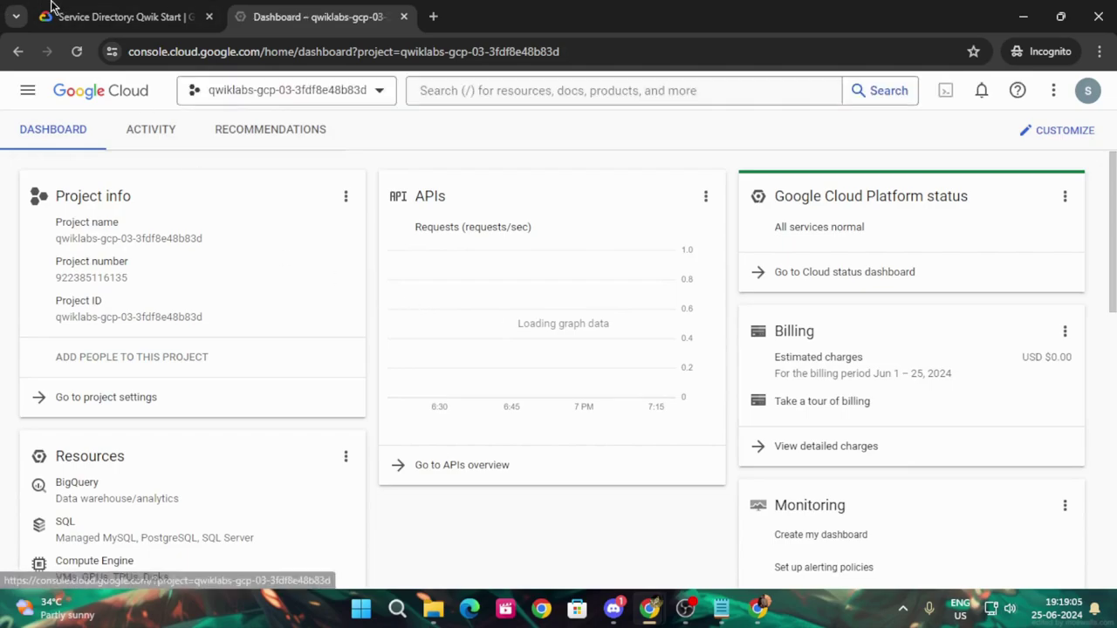
Step: Find Task 1, Configuring Service Directory, in the lab instructions and copy the product name "Service Directory"
{"action": "key", "text": "ctrl+Tab"}
{"action": "scroll", "coordinate": [628, 366], "scroll_direction": "down", "scroll_amount": 10}
{"action": "scroll", "coordinate": [645, 350], "scroll_direction": "down", "scroll_amount": 15}
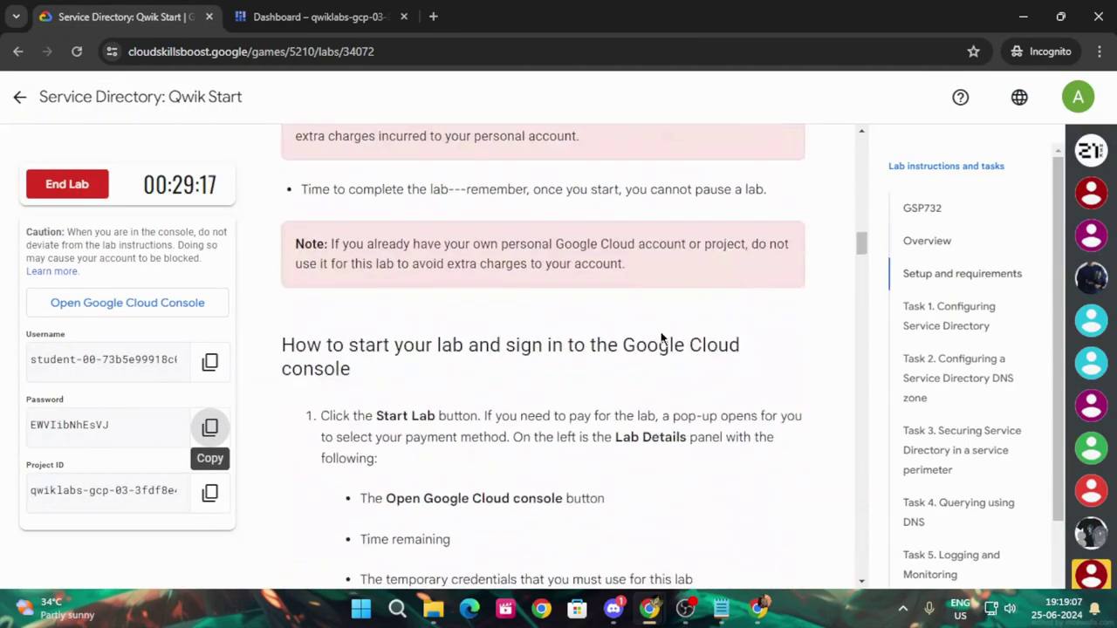
{"action": "scroll", "coordinate": [673, 330], "scroll_direction": "down", "scroll_amount": 5}
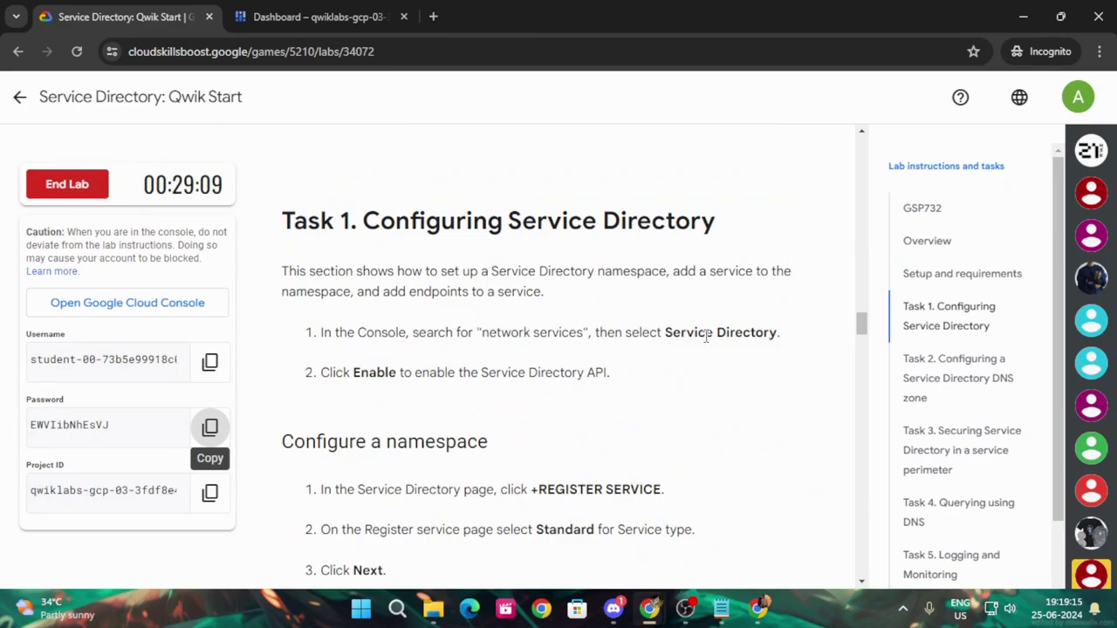
{"action": "left_click_drag", "start_coordinate": [664, 333], "coordinate": [776, 335]}
{"action": "key", "text": "ctrl+c"}
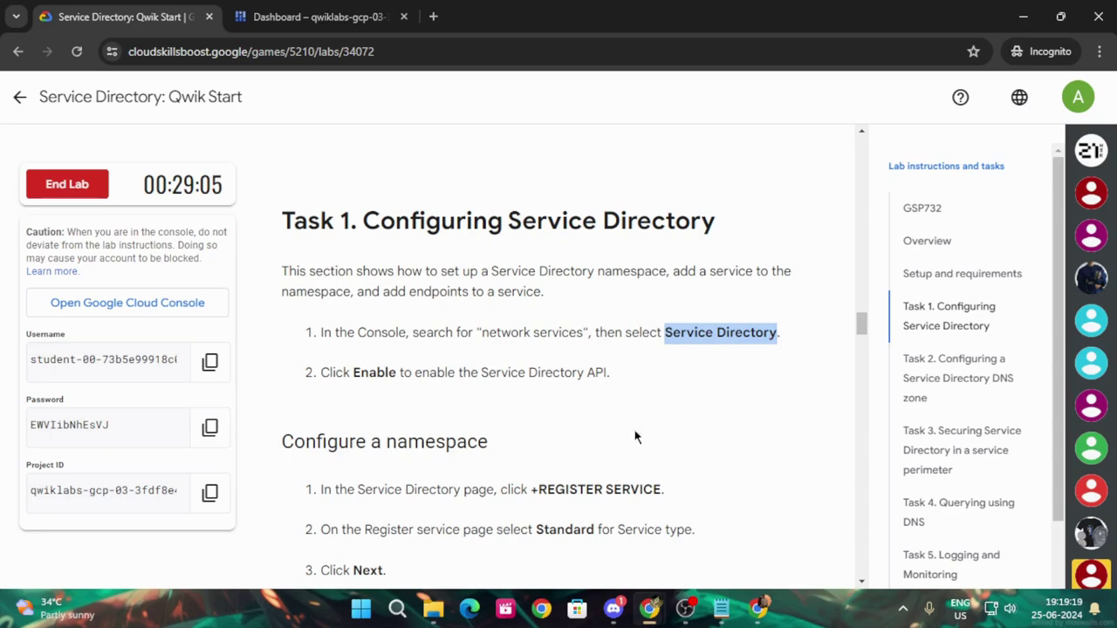
Step: Search the console's API Library for Service Directory and enable the Service Directory API
{"action": "left_click", "coordinate": [365, 25]}
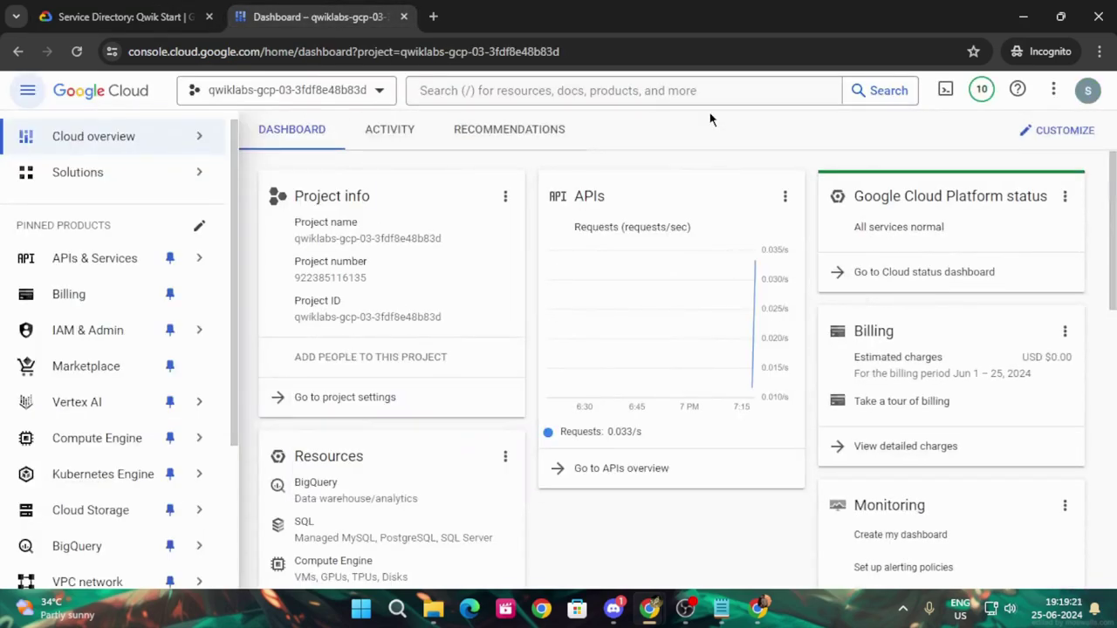
{"action": "mouse_move", "coordinate": [187, 258]}
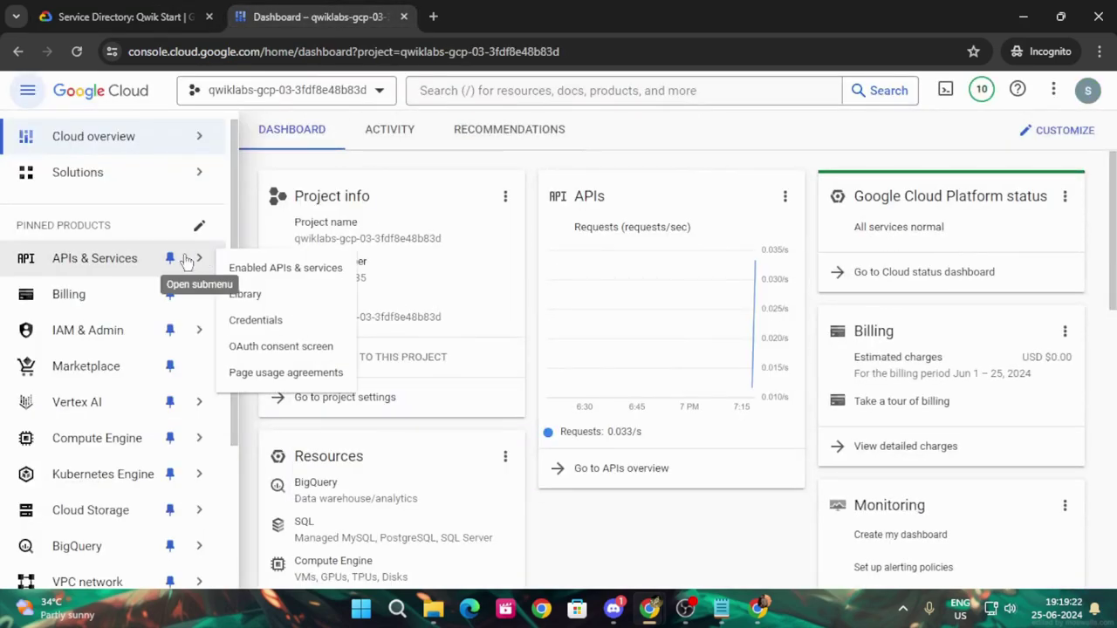
{"action": "left_click", "coordinate": [246, 294]}
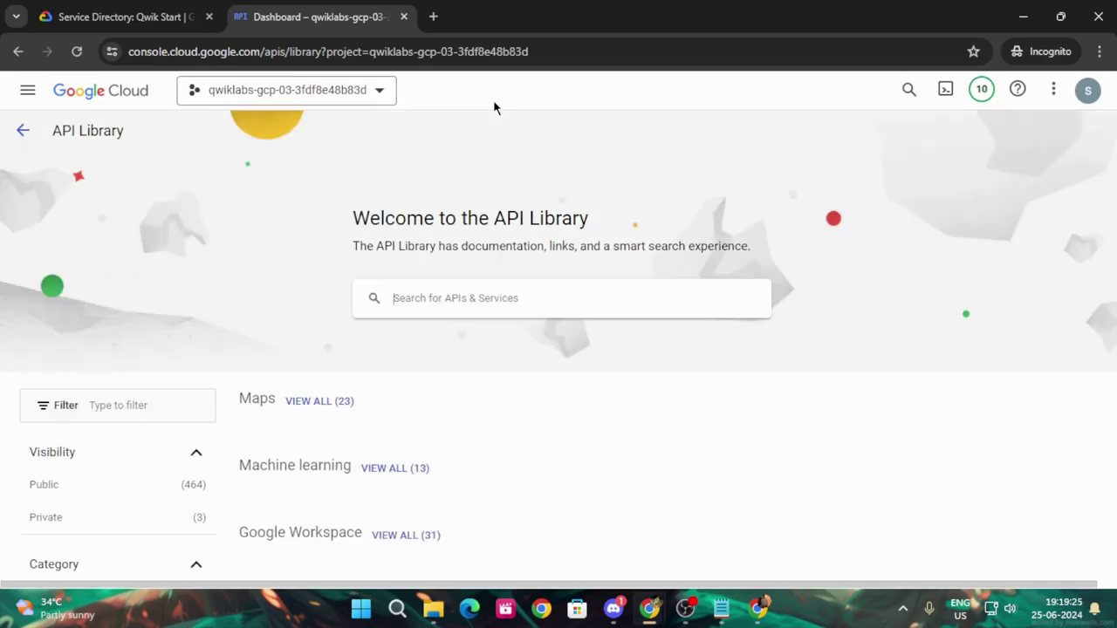
{"action": "key", "text": "ctrl+v"}
{"action": "key", "text": "Return"}
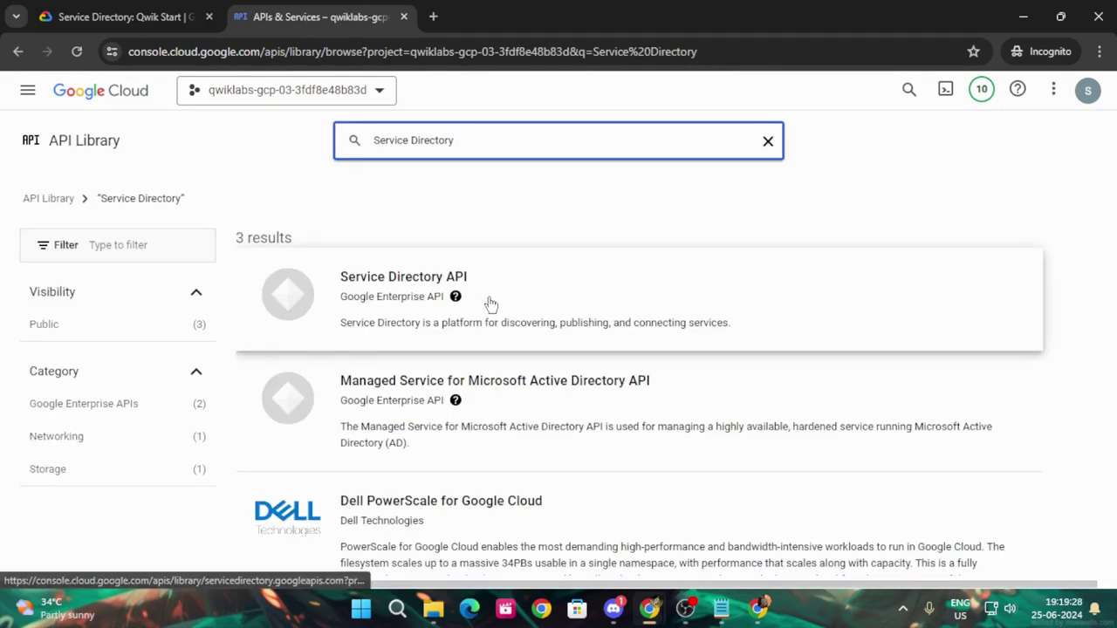
{"action": "left_click", "coordinate": [404, 286]}
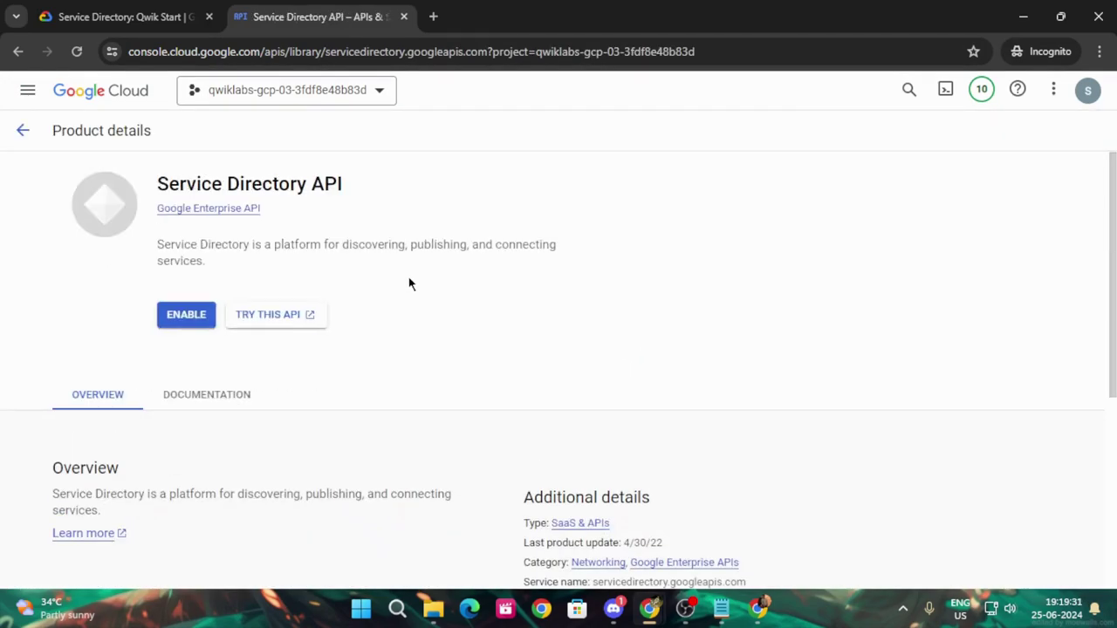
{"action": "left_click", "coordinate": [175, 317]}
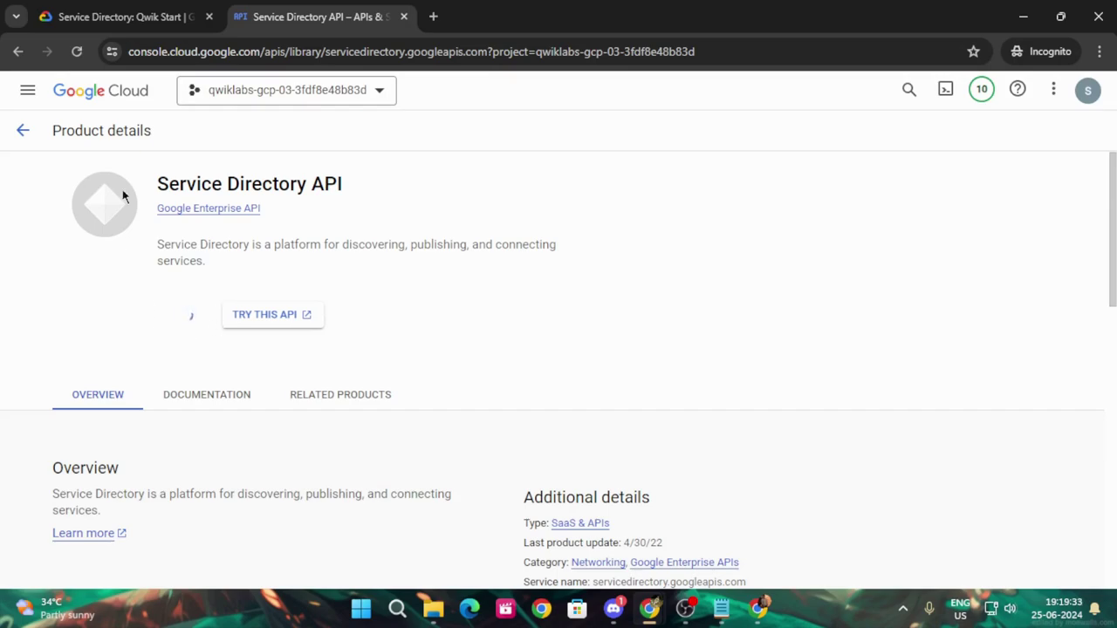
Step: Check the lab instructions for configuring a namespace and the API details page of the Service Directory API
{"action": "left_click", "coordinate": [102, 6]}
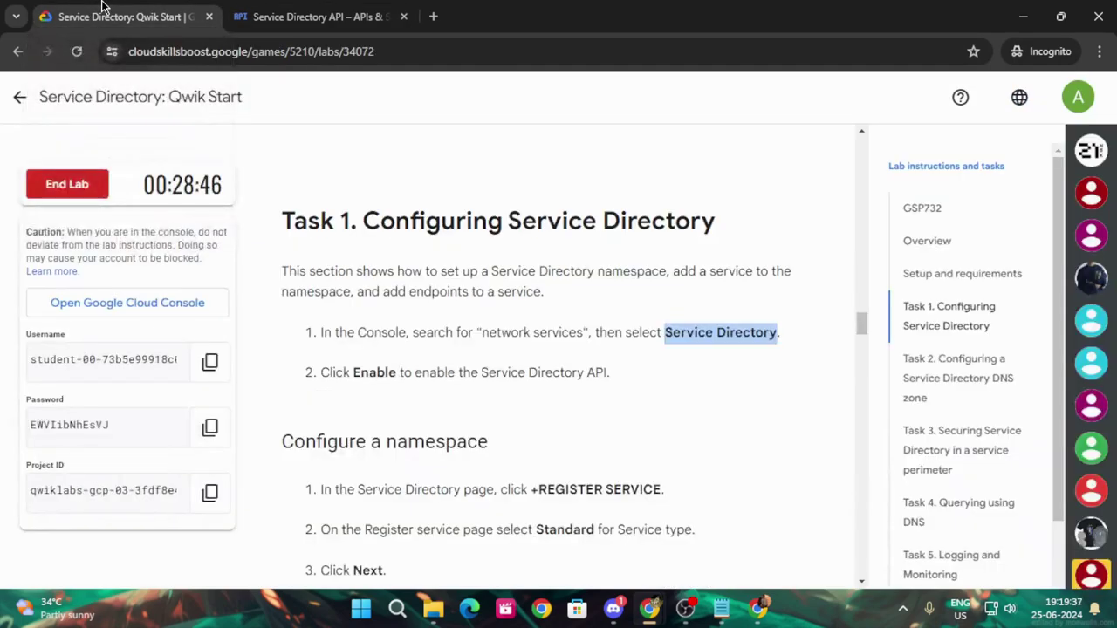
{"action": "scroll", "coordinate": [568, 367], "scroll_direction": "down", "scroll_amount": 2}
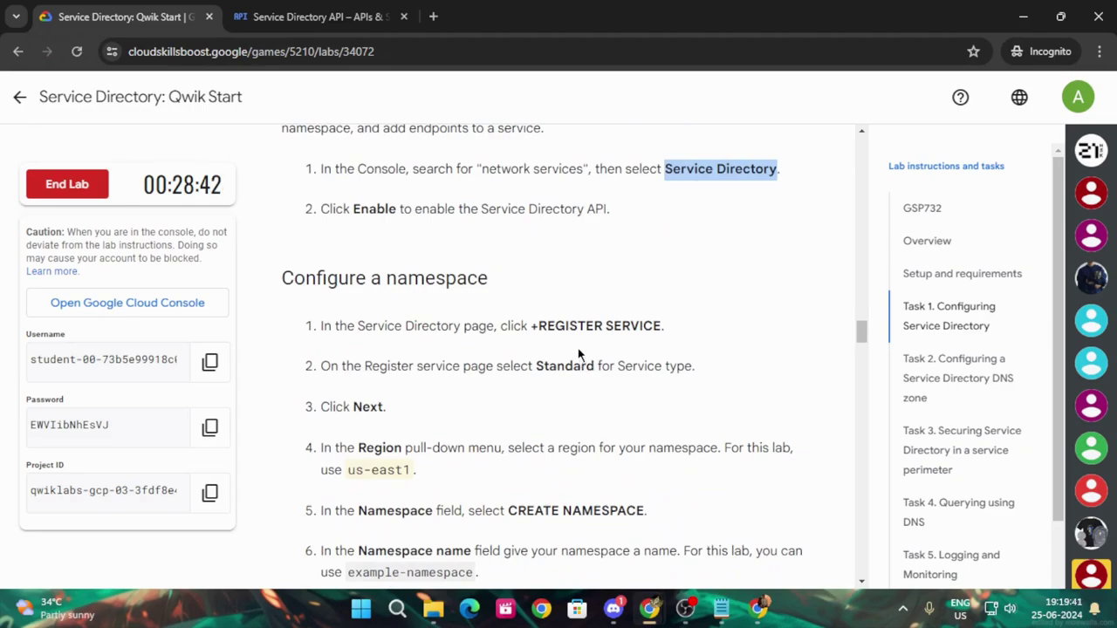
{"action": "left_click", "coordinate": [332, 8]}
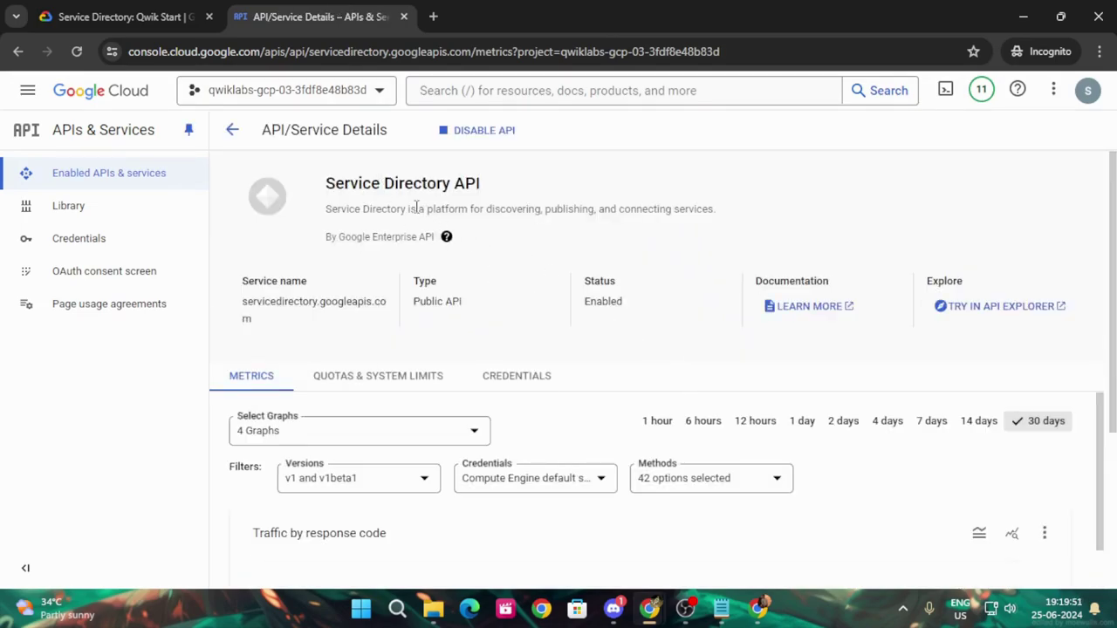
{"action": "left_click", "coordinate": [122, 17]}
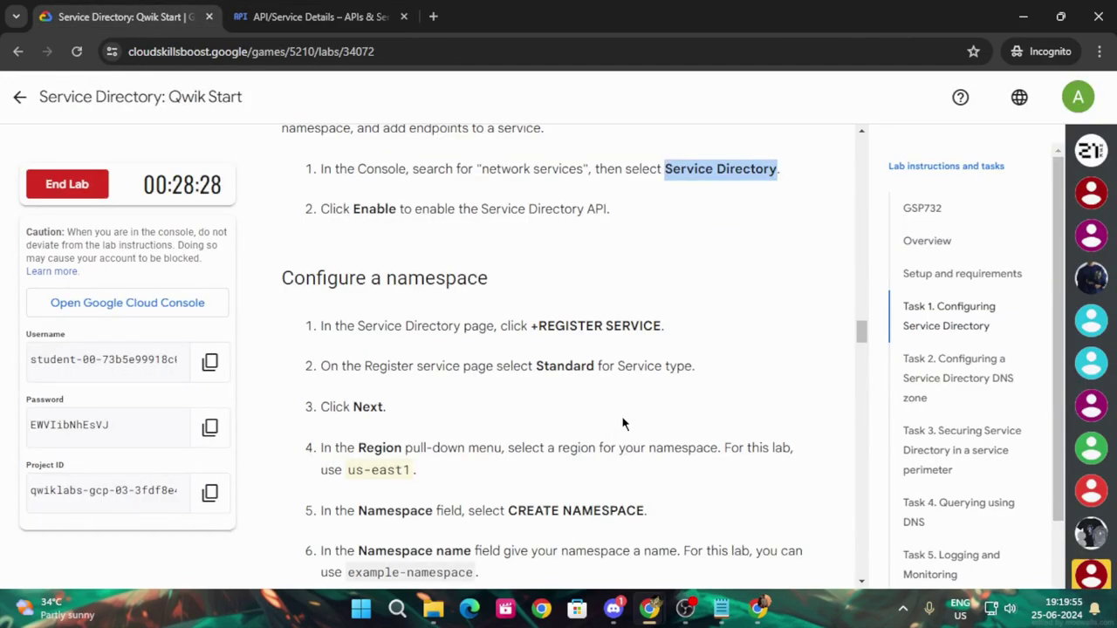
{"action": "scroll", "coordinate": [621, 423], "scroll_direction": "down", "scroll_amount": 1}
Step: Return from the Service Directory API details to the Google Cloud console dashboard
{"action": "left_click", "coordinate": [318, 12]}
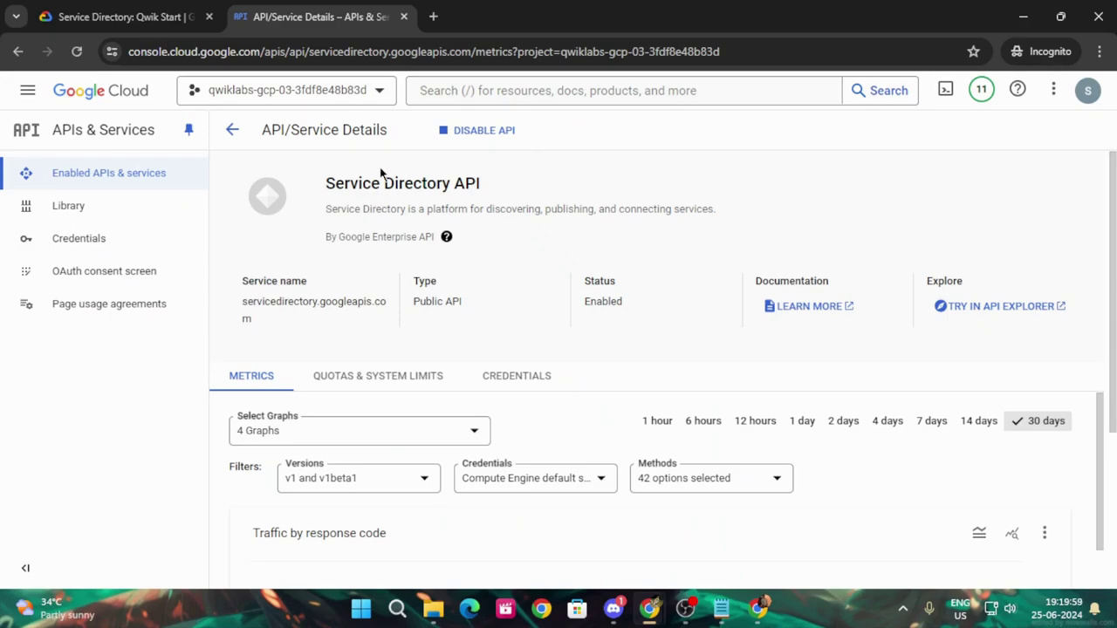
{"action": "left_click", "coordinate": [15, 52]}
{"action": "left_click", "coordinate": [16, 51]}
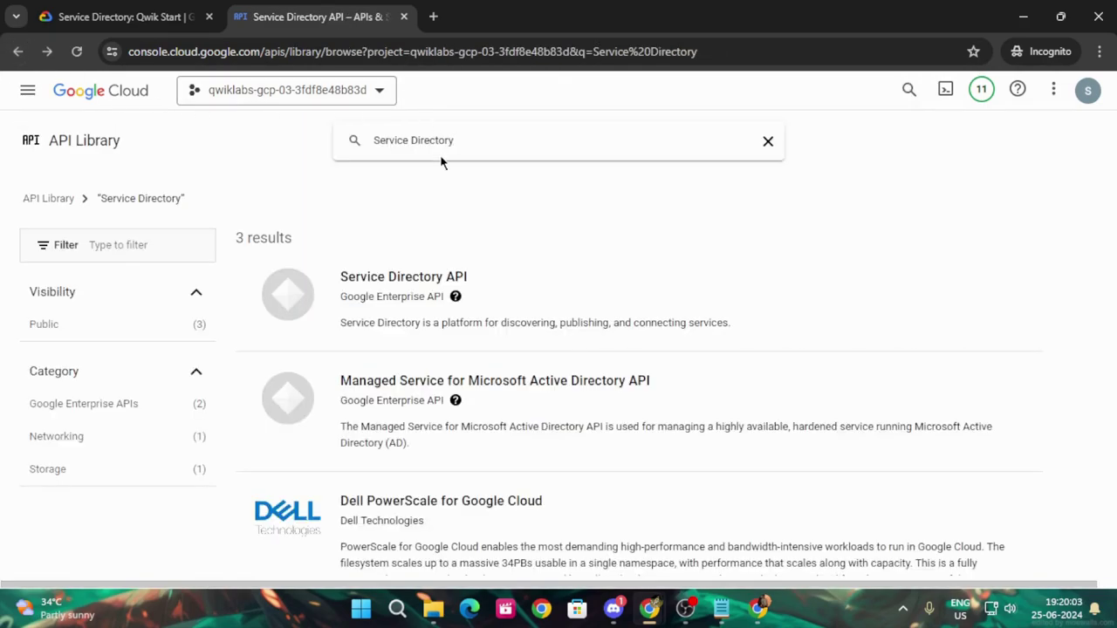
{"action": "left_click", "coordinate": [17, 52]}
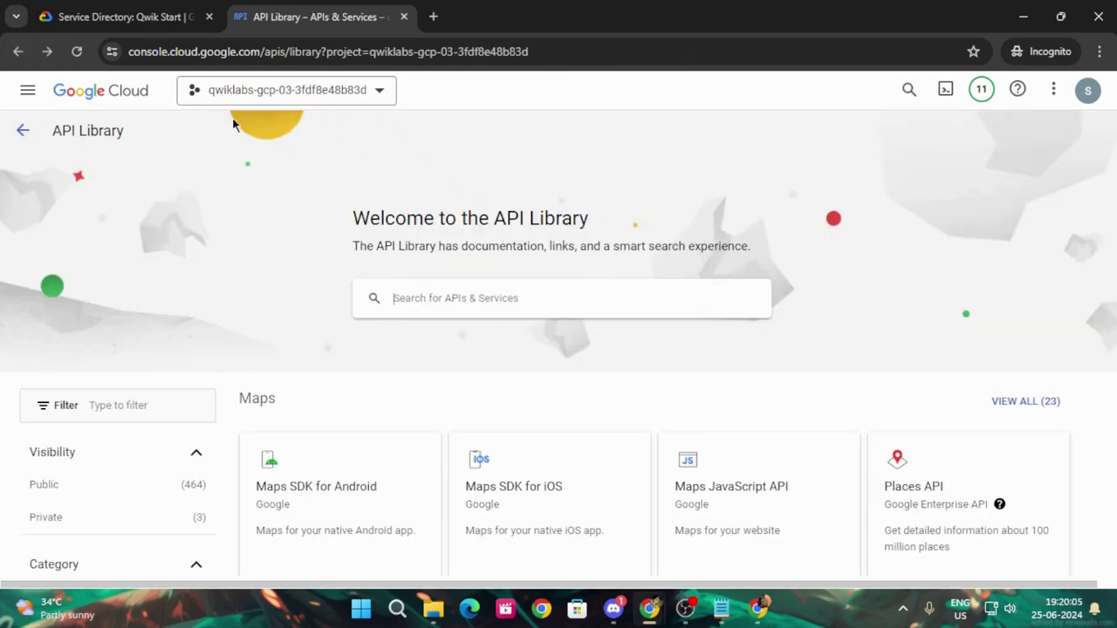
{"action": "left_click", "coordinate": [18, 51]}
Step: Copy the page name "Service Directory" from the lab's Configure a namespace section
{"action": "left_click", "coordinate": [465, 90]}
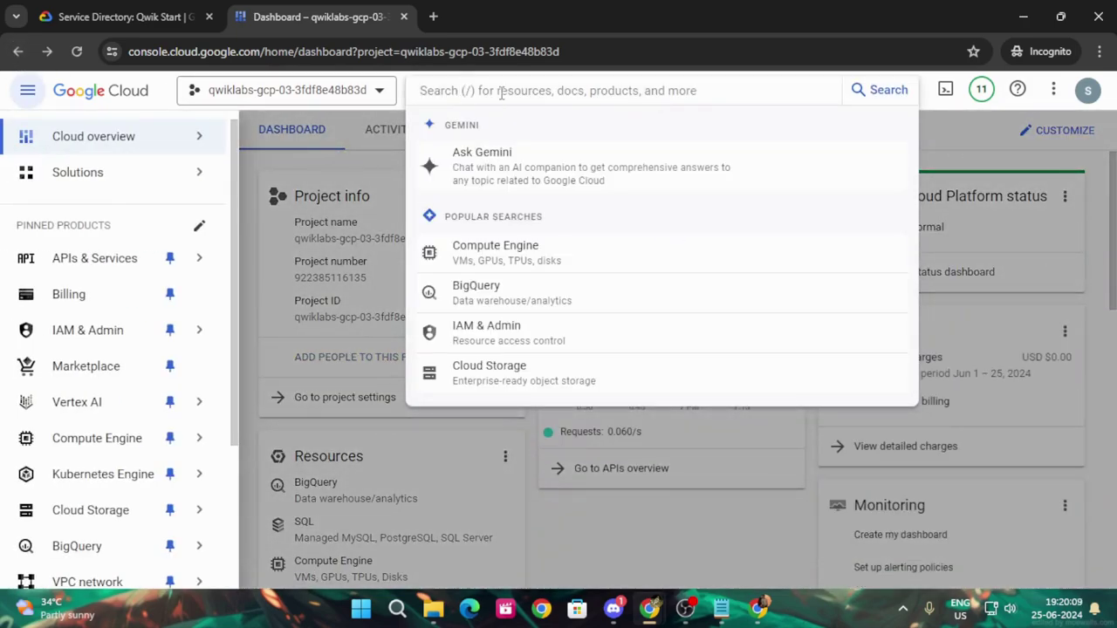
{"action": "key", "text": "ctrl+Page_Up"}
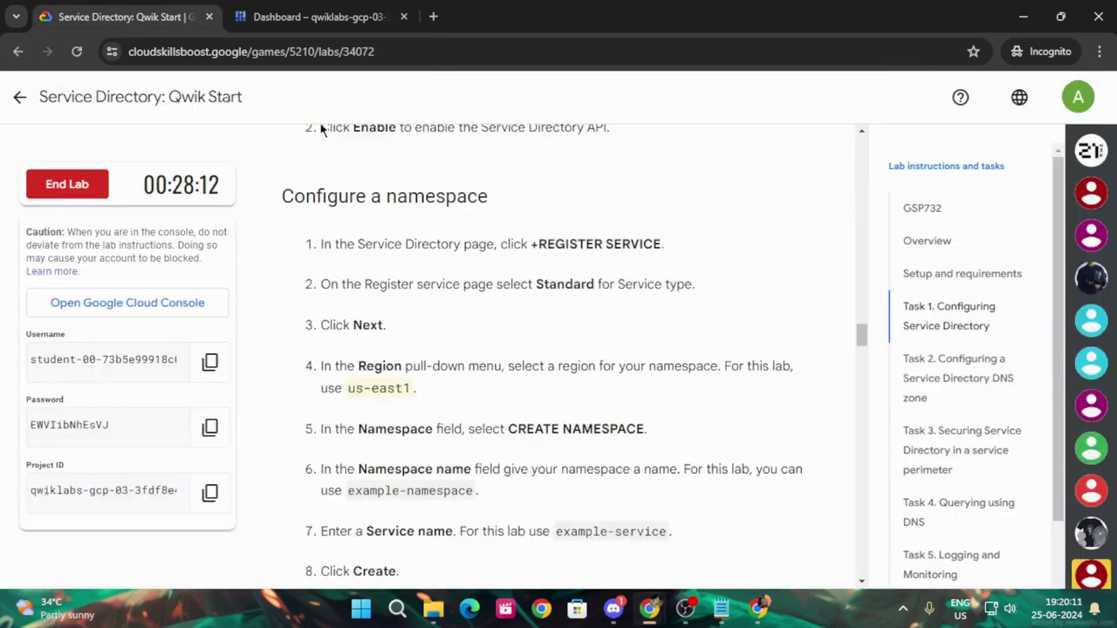
{"action": "left_click_drag", "start_coordinate": [357, 244], "coordinate": [462, 245]}
{"action": "key", "text": "ctrl+c"}
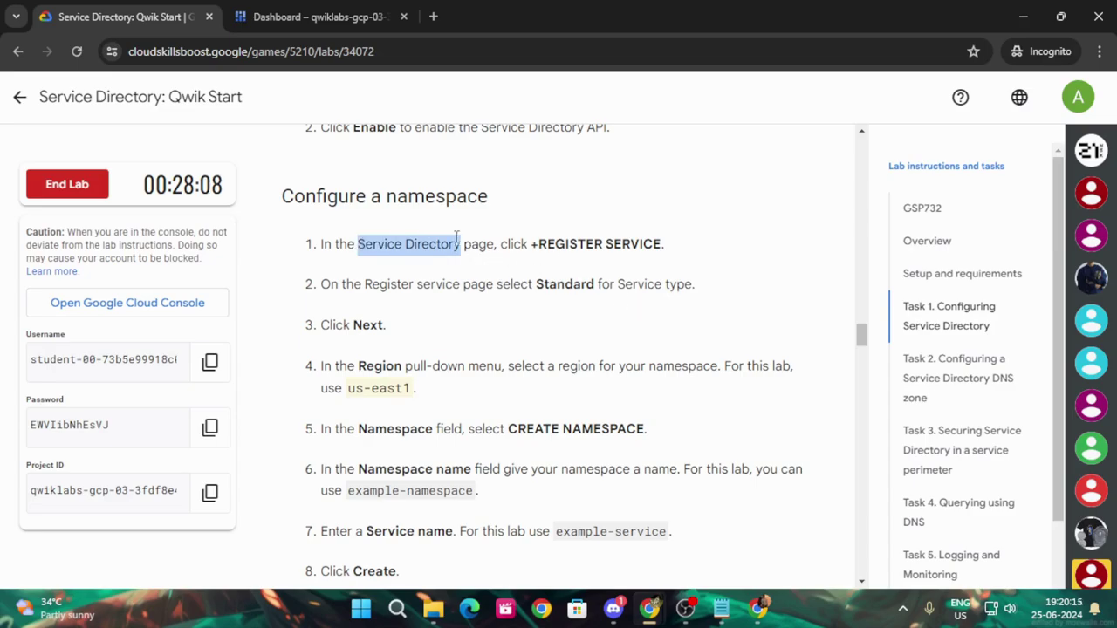
Step: Reload the console dashboard, search it for Service Directory and open the Service Directory page under Network services
{"action": "key", "text": "ctrl+Page_Down"}
{"action": "left_click", "coordinate": [415, 103]}
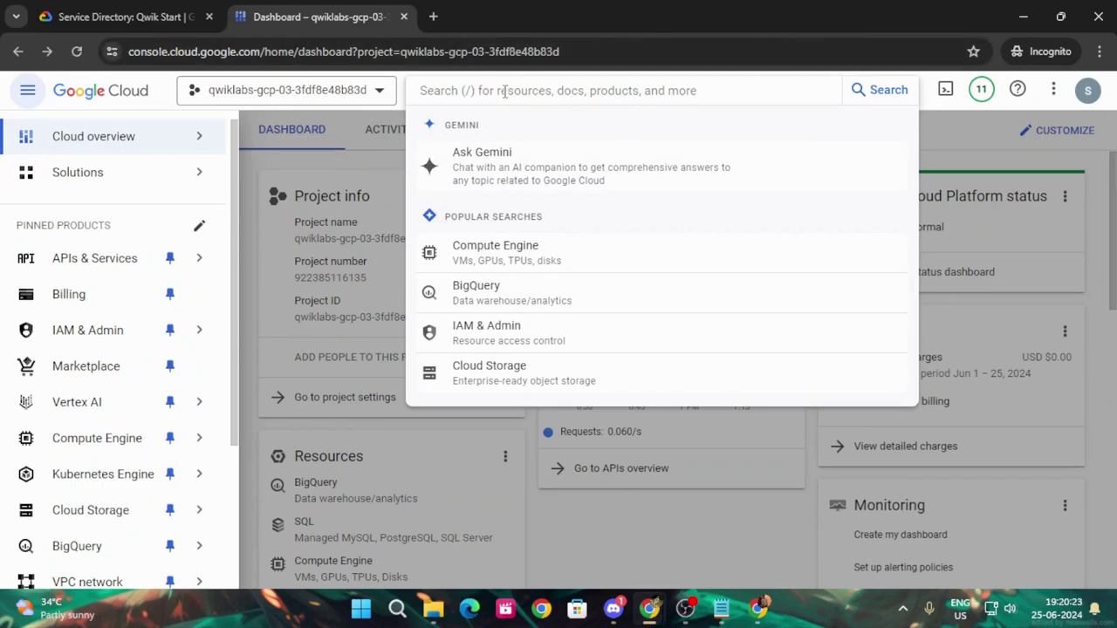
{"action": "left_click", "coordinate": [76, 52]}
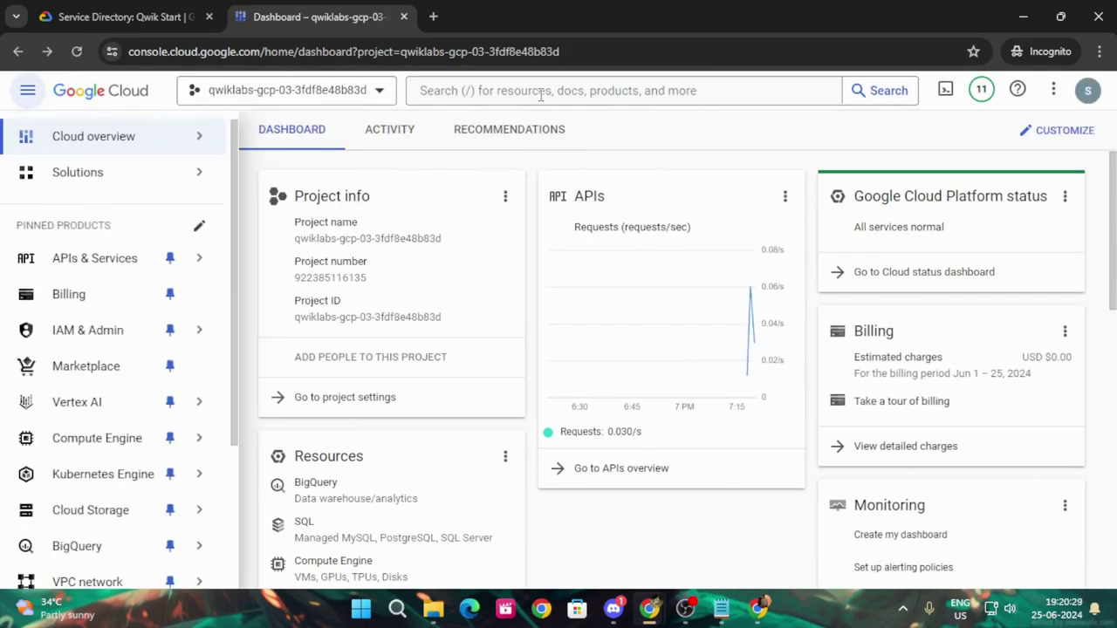
{"action": "left_click", "coordinate": [538, 93]}
{"action": "key", "text": "ctrl+v"}
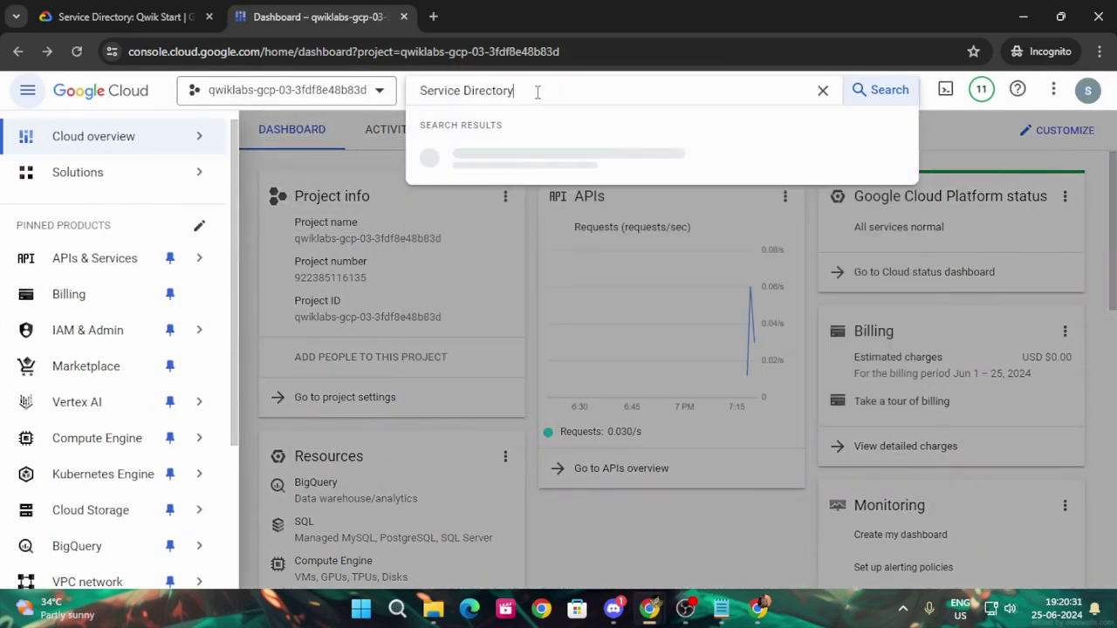
{"action": "key", "text": "Return"}
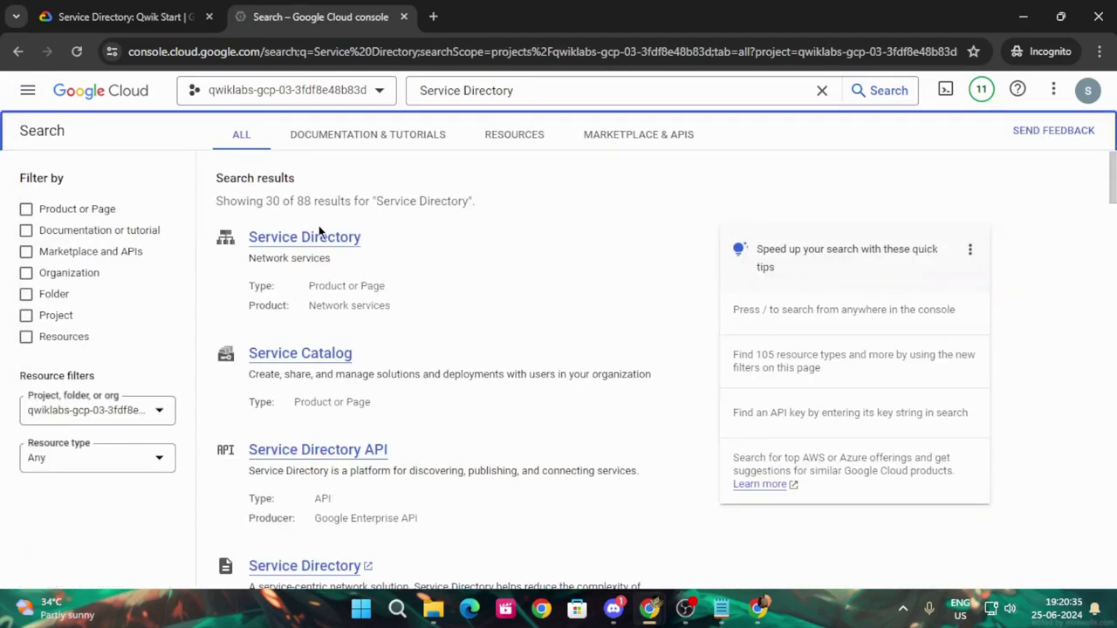
{"action": "left_click", "coordinate": [312, 235]}
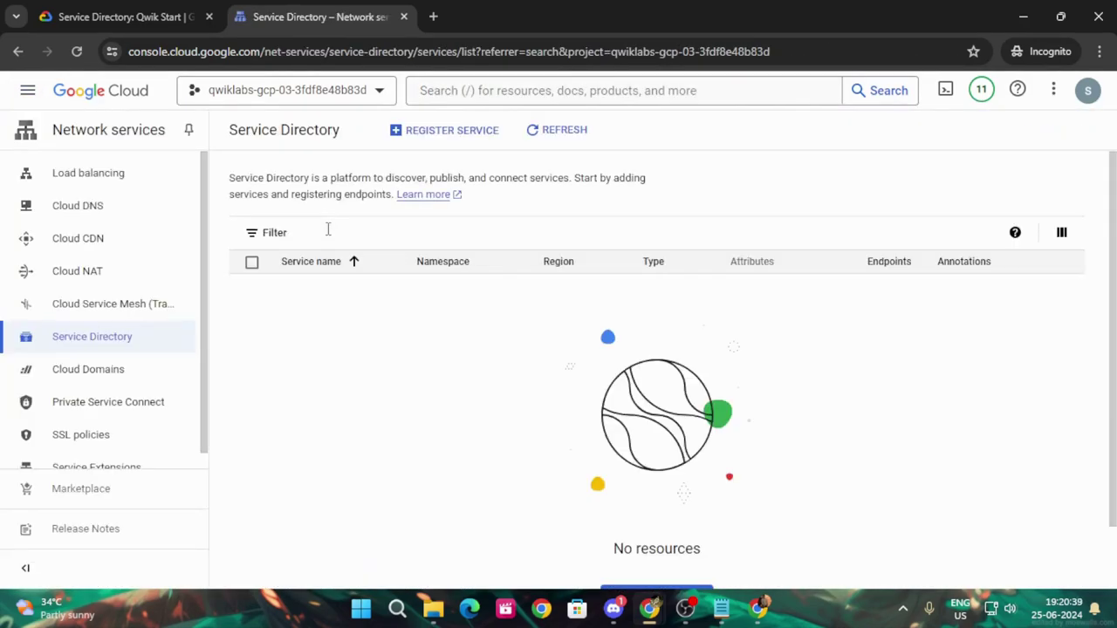
Step: Start registering a new service in Service Directory with Standard as the service type and continue to its settings form
{"action": "left_click", "coordinate": [469, 136]}
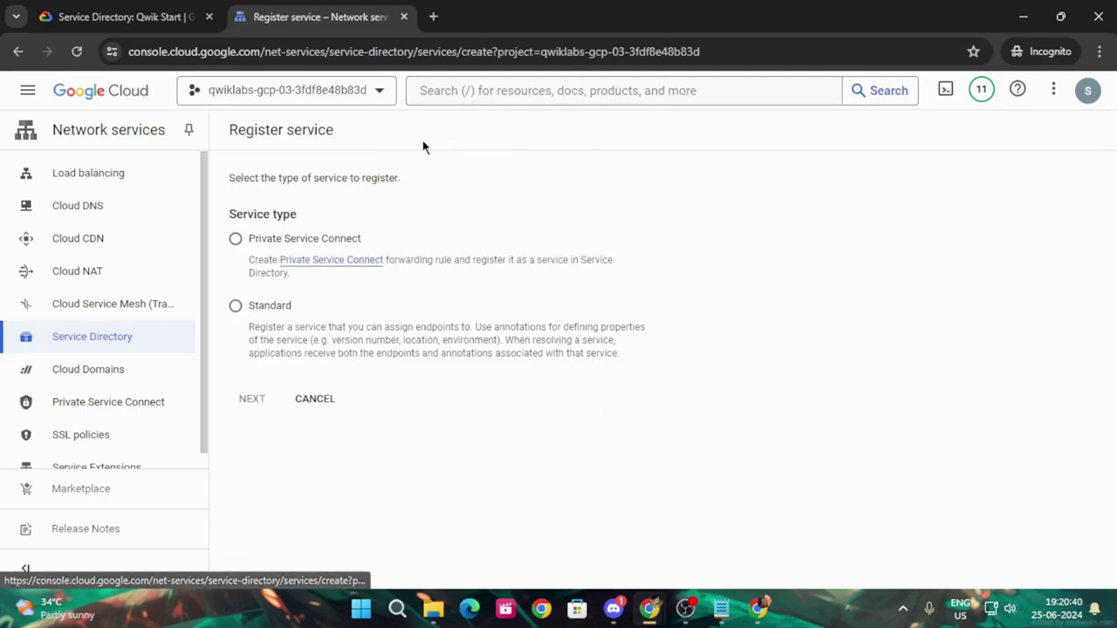
{"action": "left_click", "coordinate": [130, 15]}
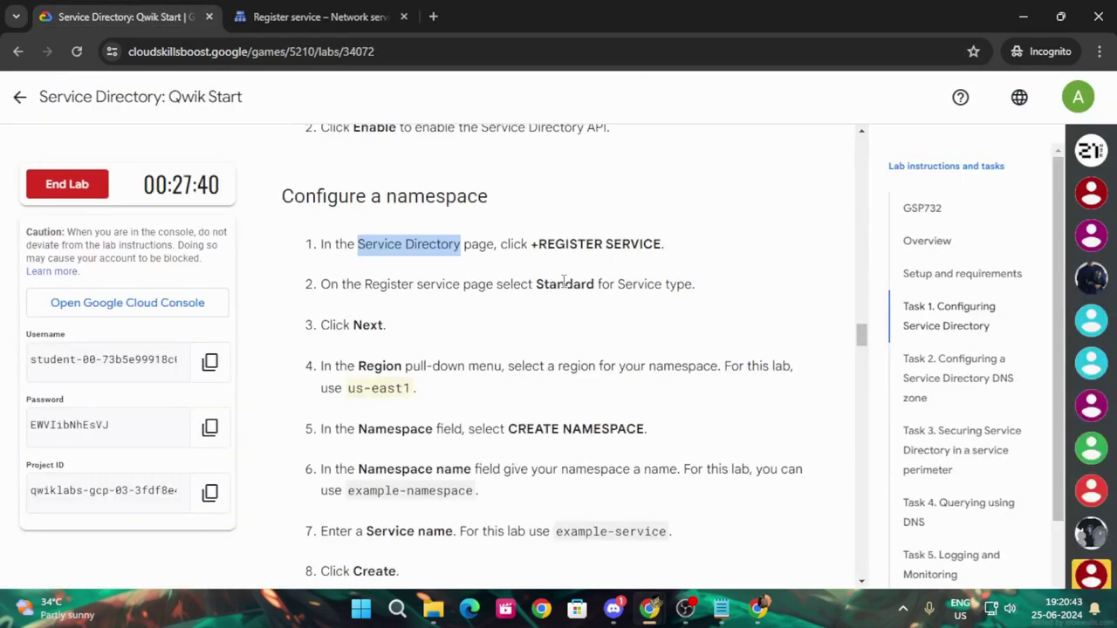
{"action": "left_click", "coordinate": [319, 16]}
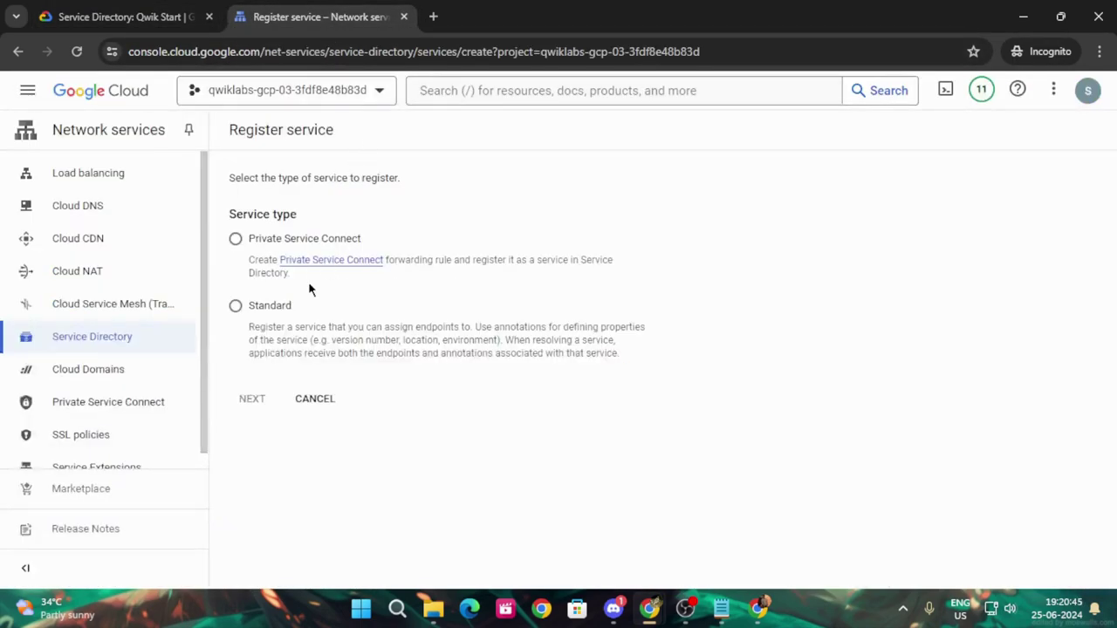
{"action": "left_click", "coordinate": [237, 306]}
{"action": "left_click", "coordinate": [265, 403]}
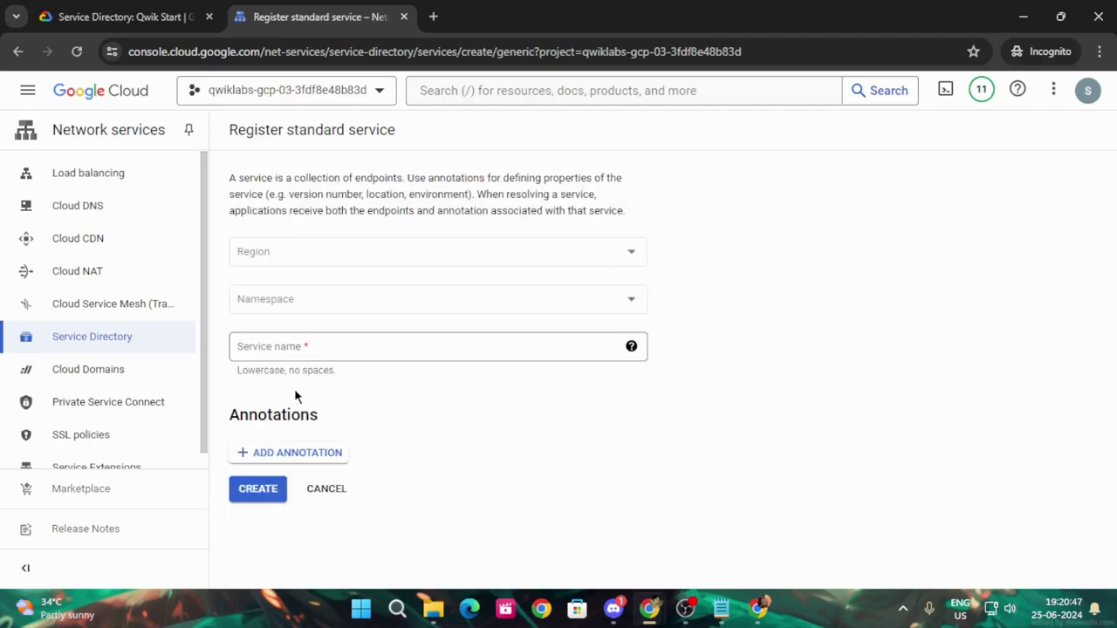
Step: Copy the region us-east1 from the lab's Configure a namespace instructions and set it as the service's region
{"action": "key", "text": "ctrl+shift+Tab"}
{"action": "scroll", "coordinate": [384, 323], "scroll_direction": "down", "scroll_amount": 2}
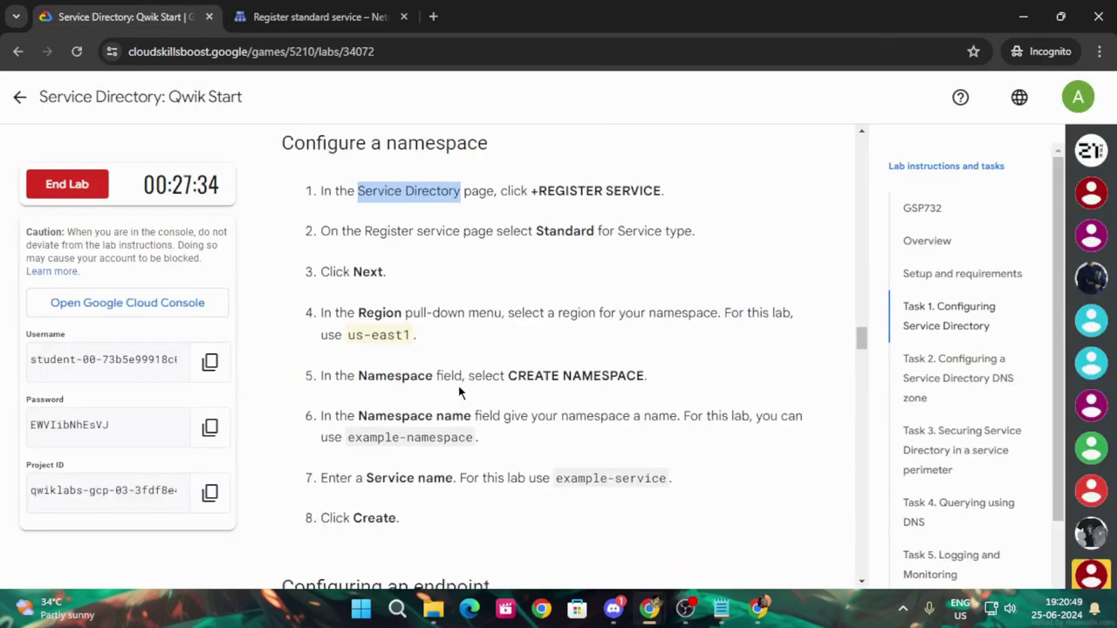
{"action": "key", "text": "ctrl+Tab"}
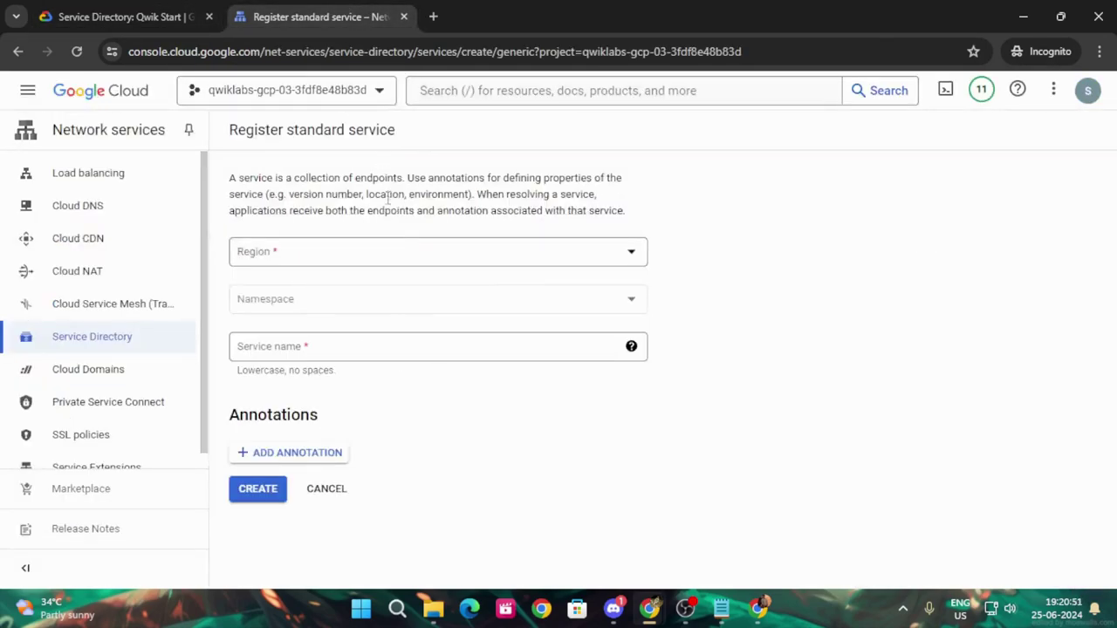
{"action": "left_click", "coordinate": [379, 259]}
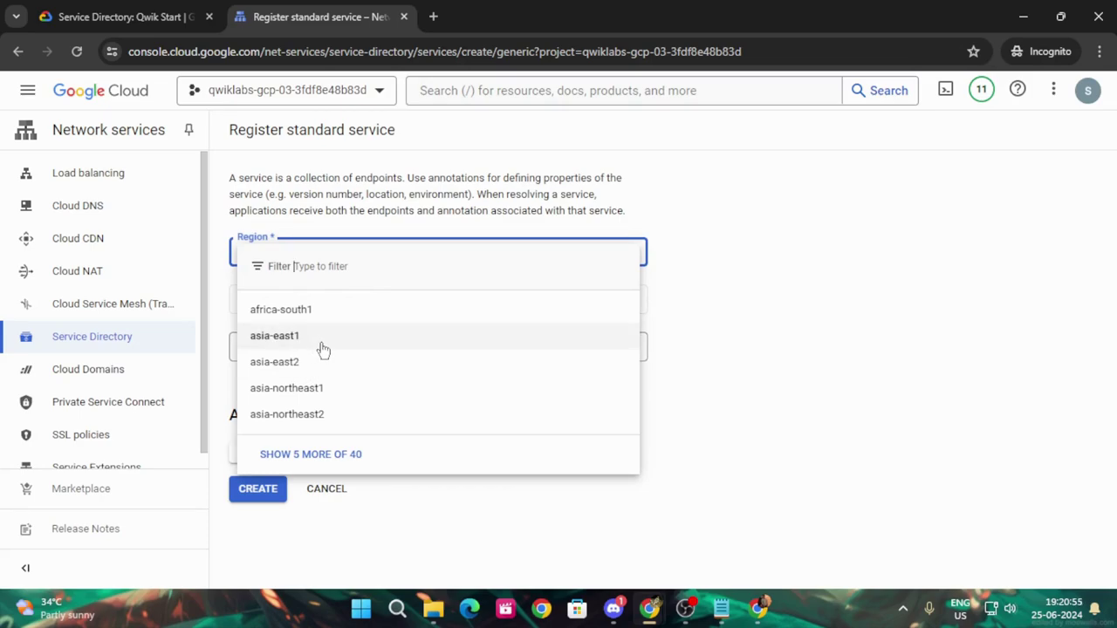
{"action": "key", "text": "ctrl+shift+Tab"}
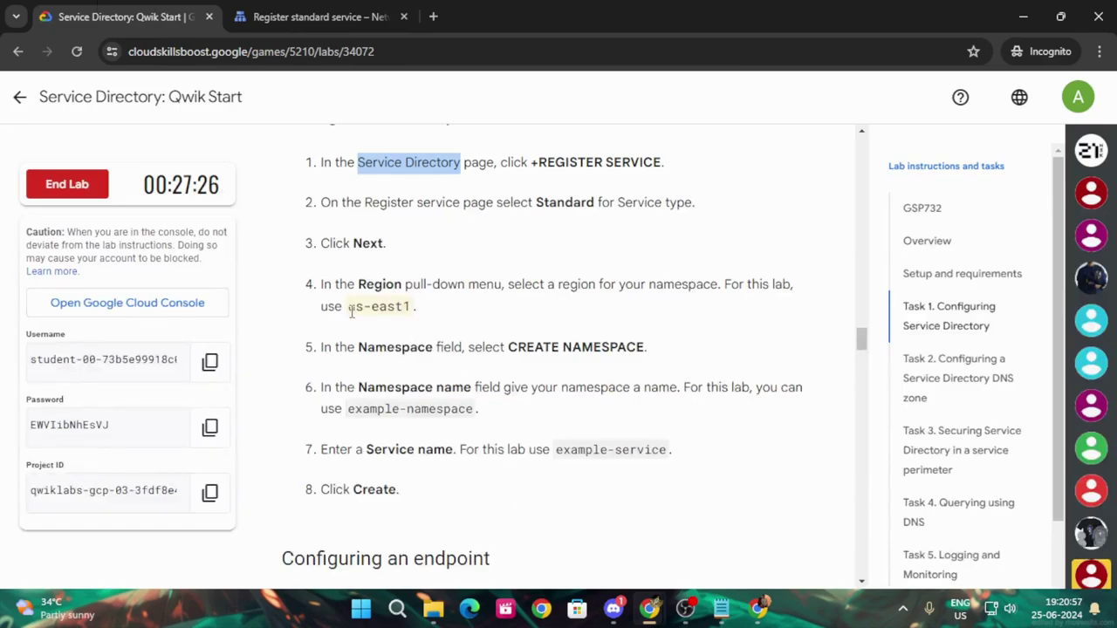
{"action": "left_click_drag", "start_coordinate": [349, 306], "coordinate": [416, 313]}
{"action": "key", "text": "ctrl+c"}
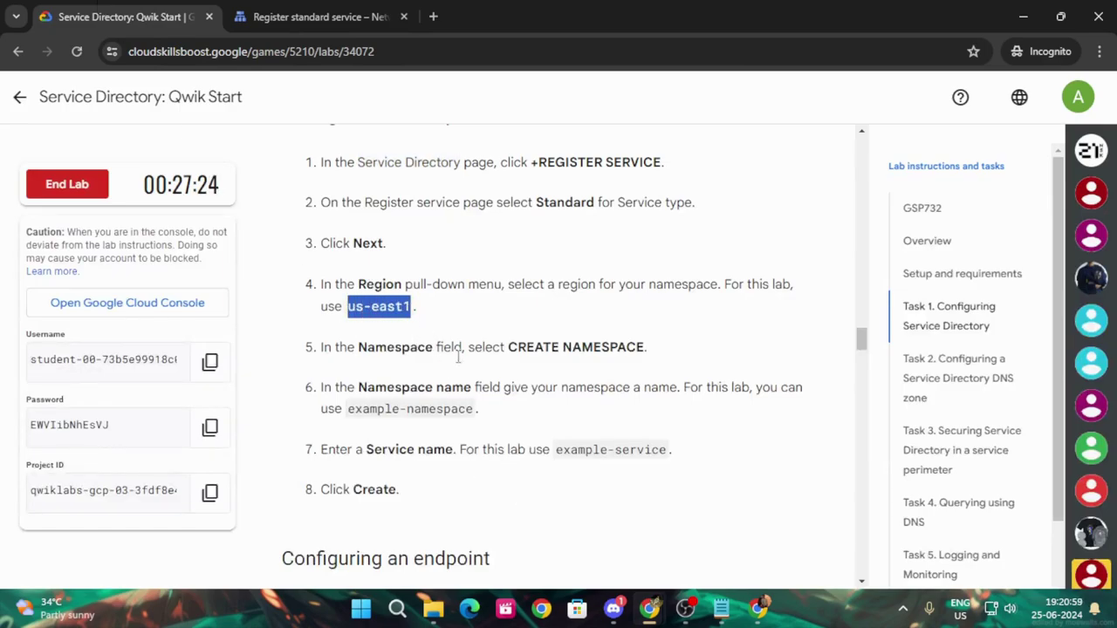
{"action": "left_click", "coordinate": [315, 16]}
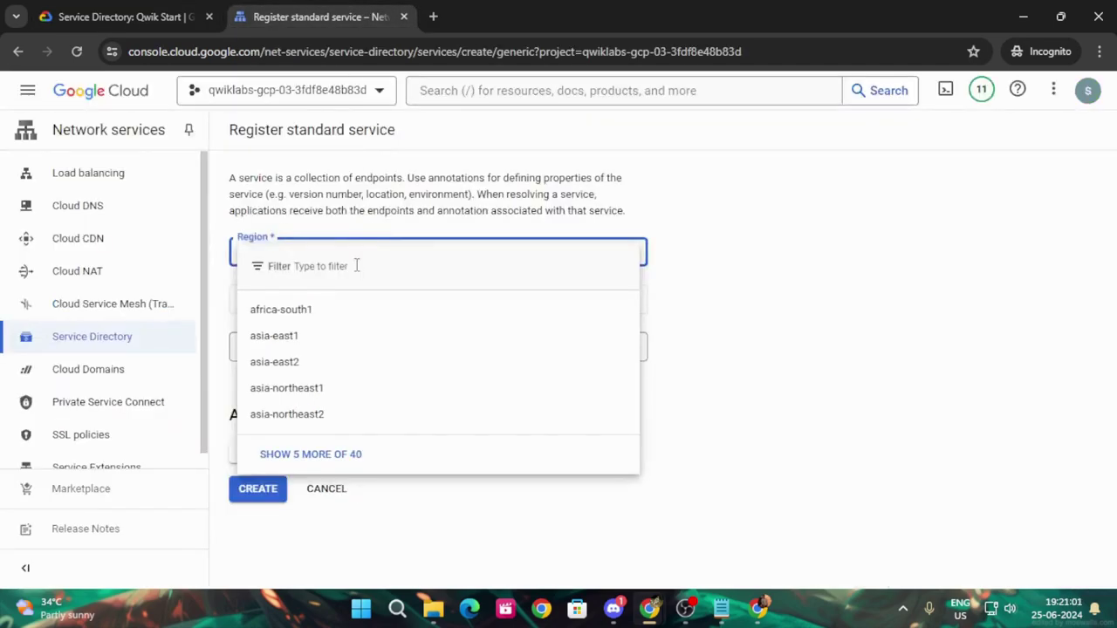
{"action": "key", "text": "ctrl+v"}
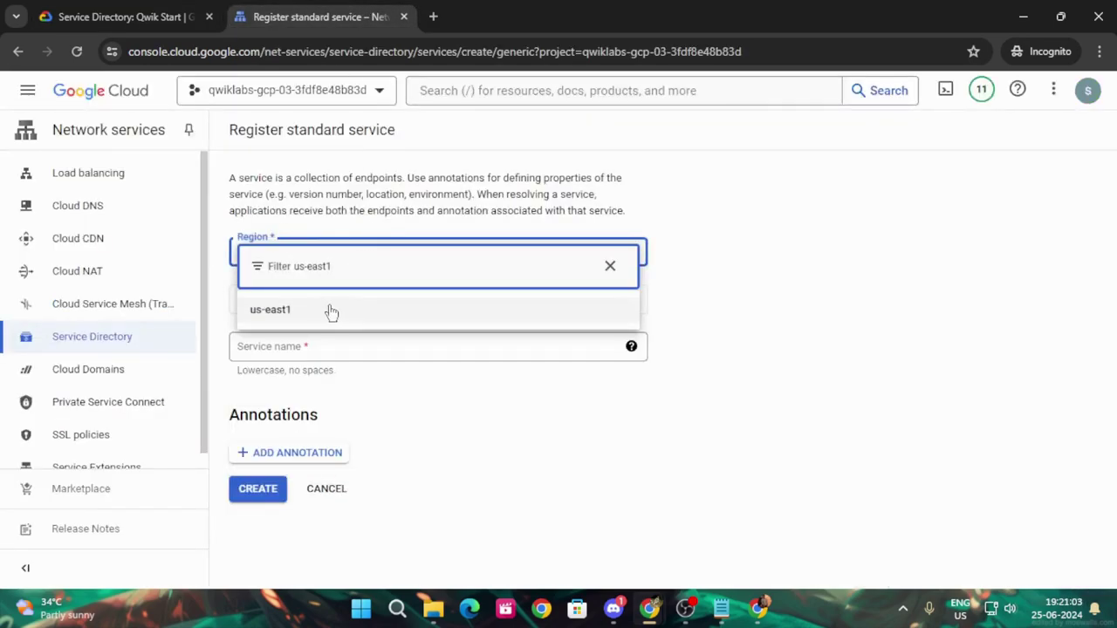
{"action": "left_click", "coordinate": [332, 311]}
Step: Check the lab's namespace instruction and start creating a new namespace for the service
{"action": "left_click", "coordinate": [122, 16]}
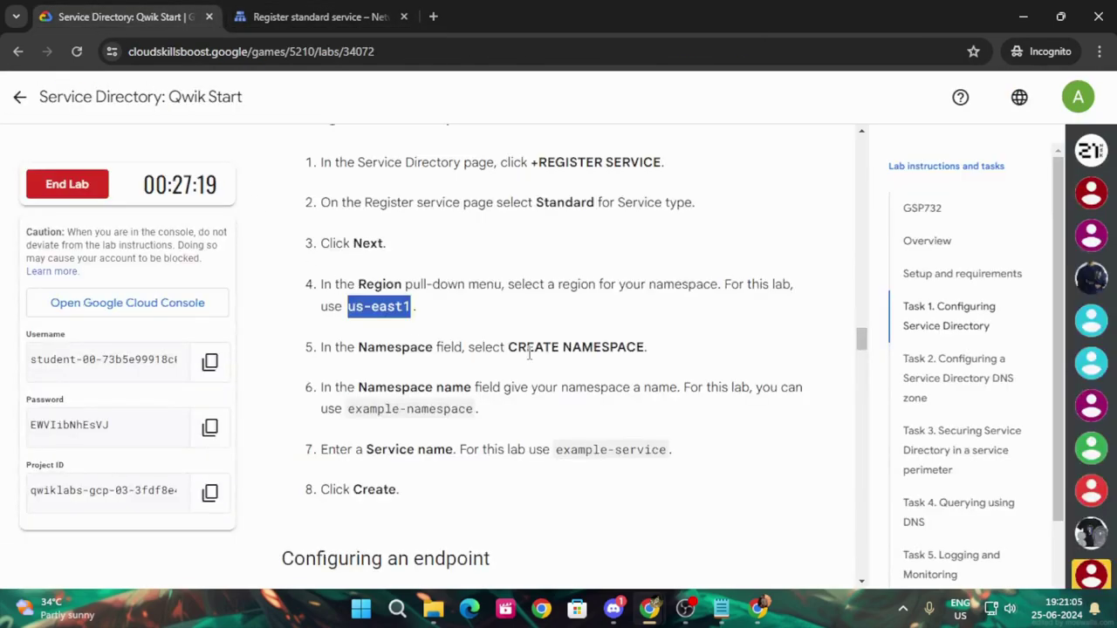
{"action": "scroll", "coordinate": [512, 349], "scroll_direction": "down", "scroll_amount": 2}
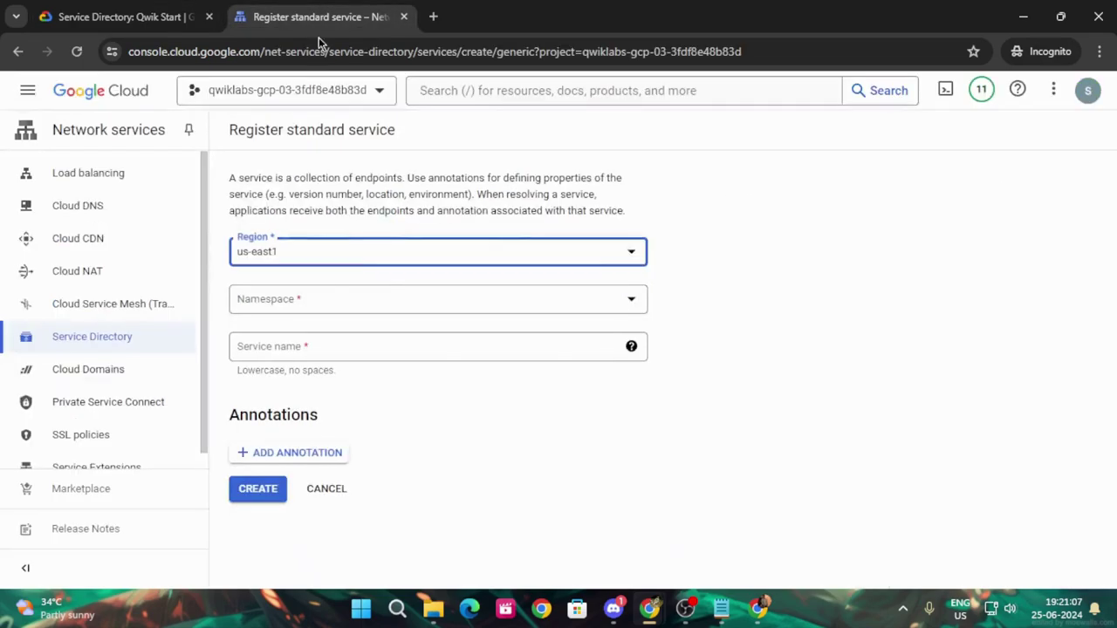
{"action": "left_click", "coordinate": [314, 17]}
{"action": "left_click", "coordinate": [364, 304]}
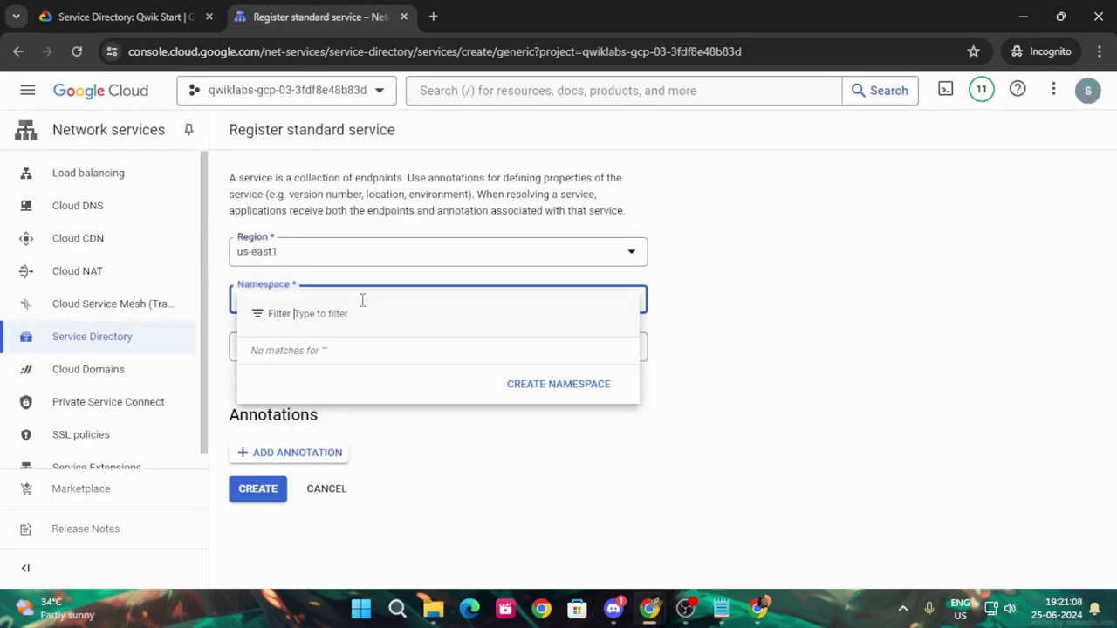
{"action": "left_click", "coordinate": [556, 392]}
Step: Copy the namespace name example-namespace from the lab instructions, enter it for the new namespace and create the namespace
{"action": "left_click", "coordinate": [122, 17]}
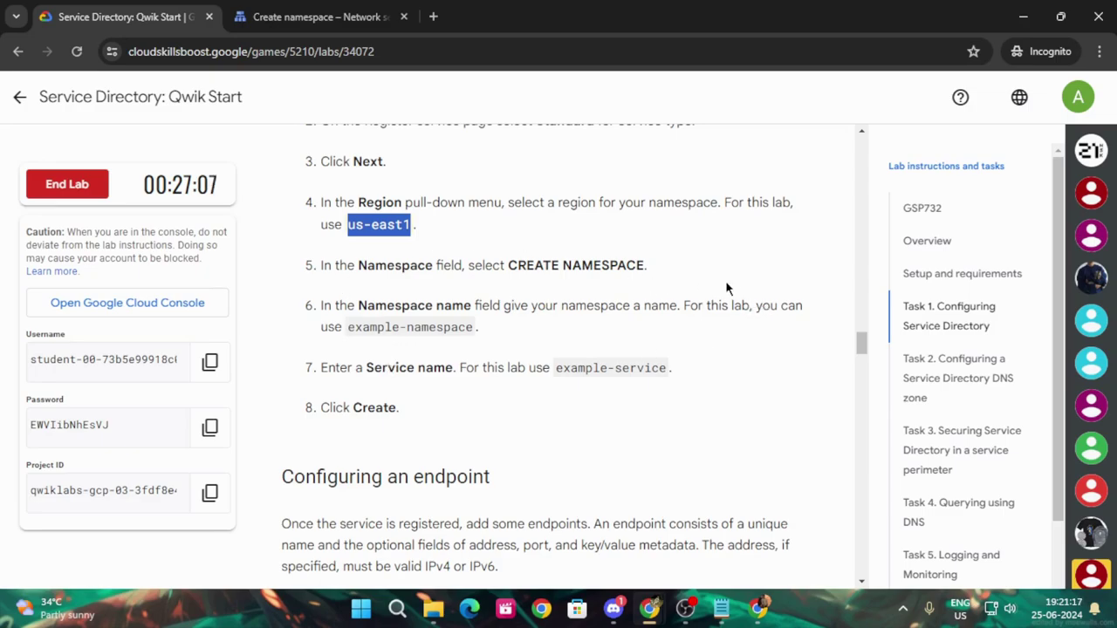
{"action": "left_click_drag", "start_coordinate": [347, 327], "coordinate": [467, 327]}
{"action": "key", "text": "ctrl+c"}
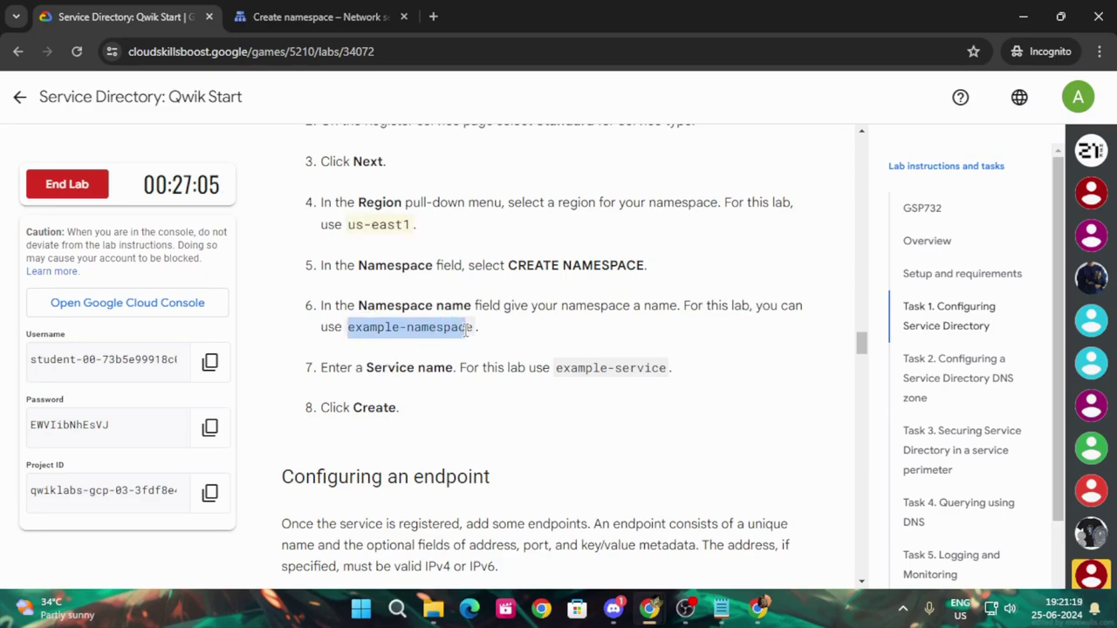
{"action": "left_click", "coordinate": [271, 15]}
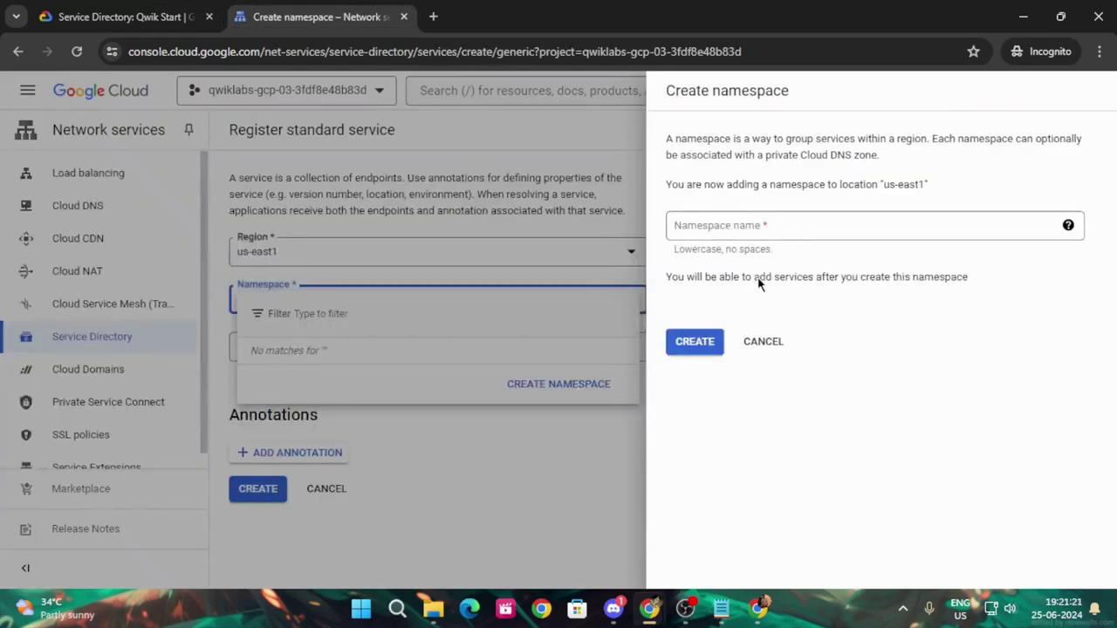
{"action": "left_click", "coordinate": [766, 229]}
{"action": "key", "text": "ctrl+v"}
{"action": "left_click", "coordinate": [125, 15]}
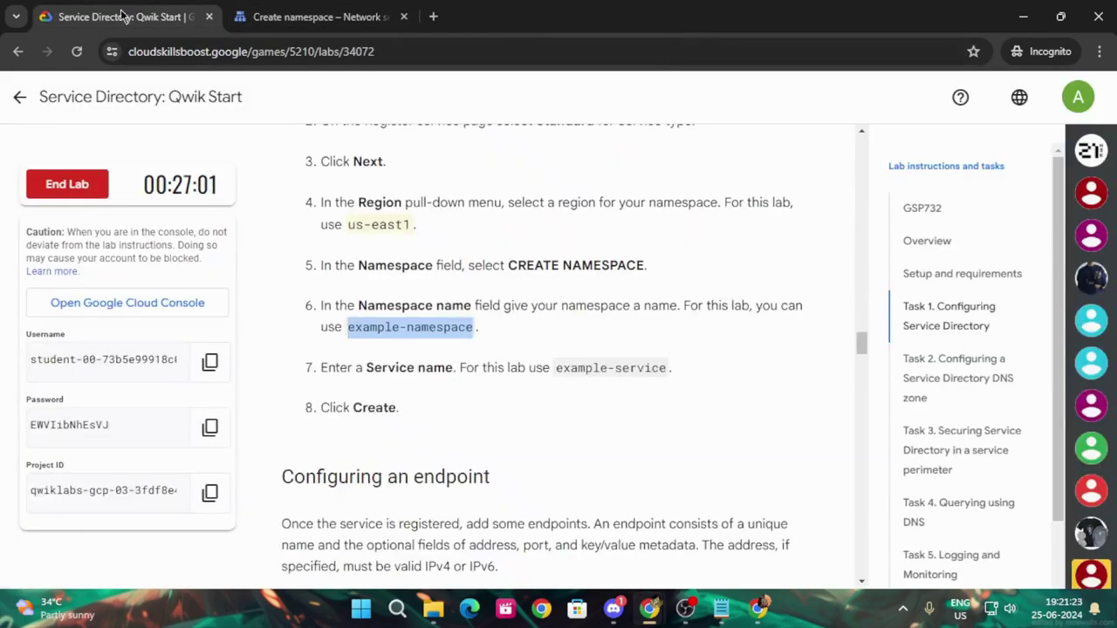
{"action": "left_click", "coordinate": [343, 10]}
{"action": "left_click", "coordinate": [705, 342]}
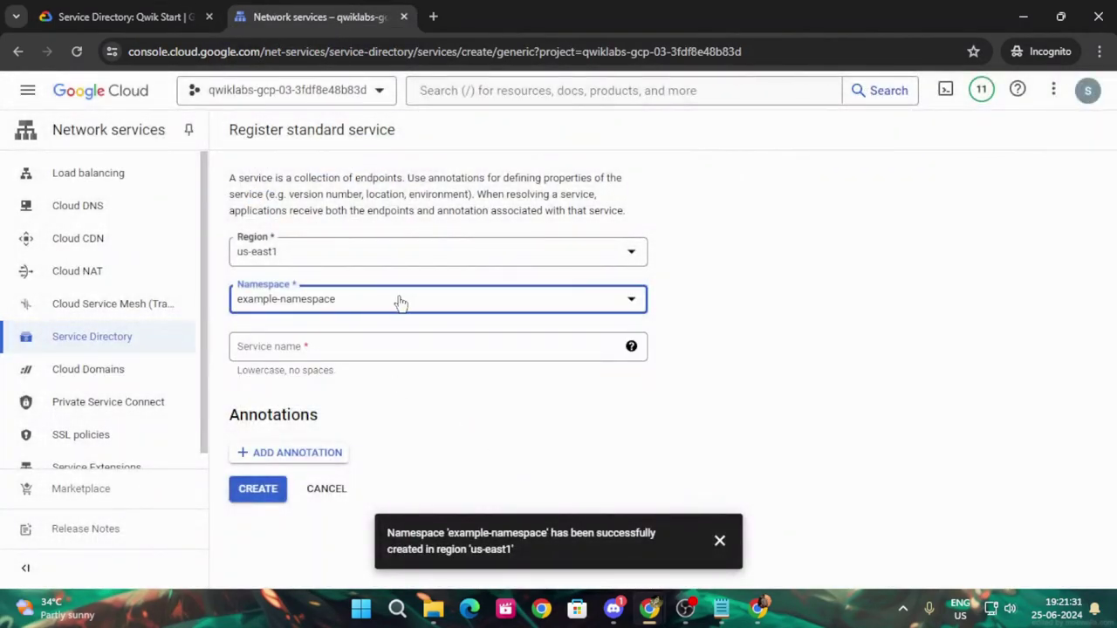
Step: Select example-namespace for the service and set the service name to example-service, copied from the lab instructions
{"action": "left_click", "coordinate": [427, 306]}
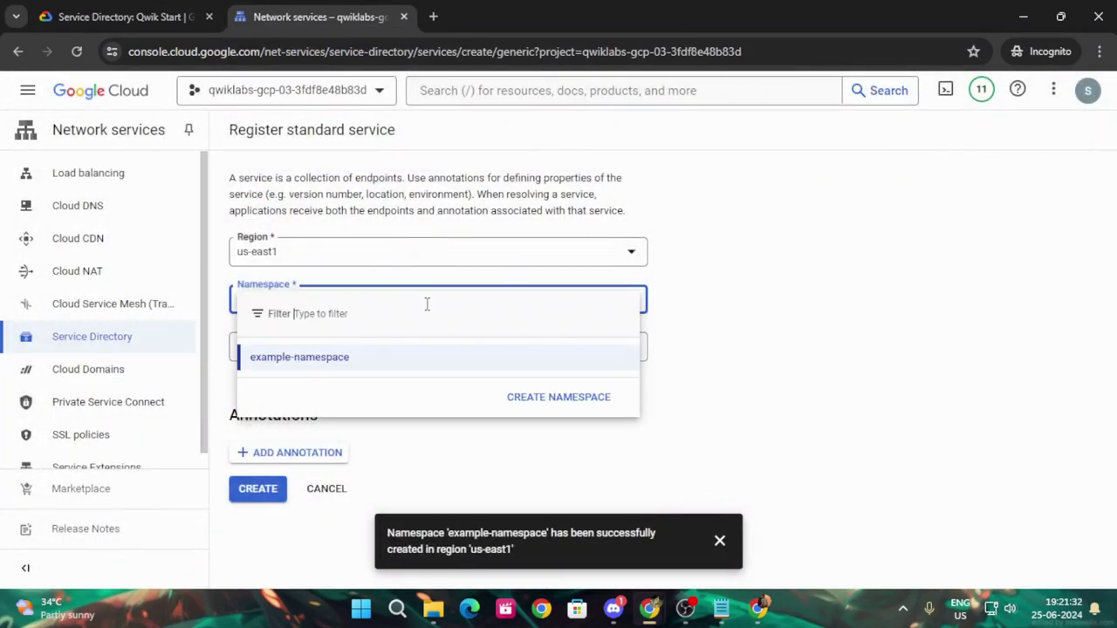
{"action": "left_click", "coordinate": [297, 357]}
{"action": "key", "text": "ctrl+Tab"}
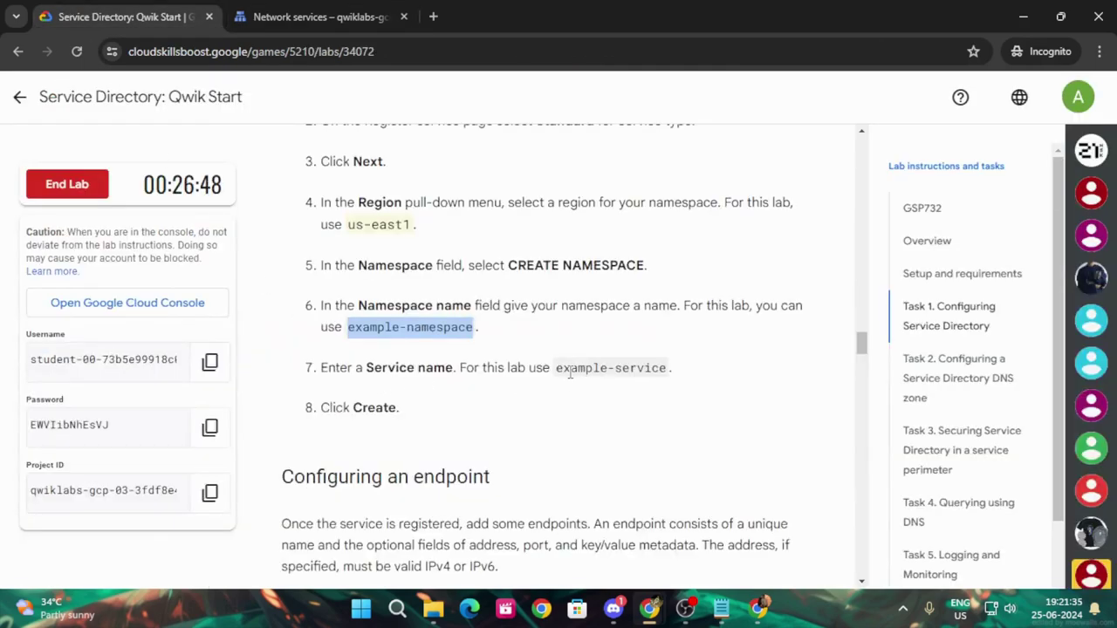
{"action": "left_click_drag", "start_coordinate": [557, 369], "coordinate": [667, 368]}
{"action": "key", "text": "ctrl+c"}
{"action": "left_click", "coordinate": [332, 17]}
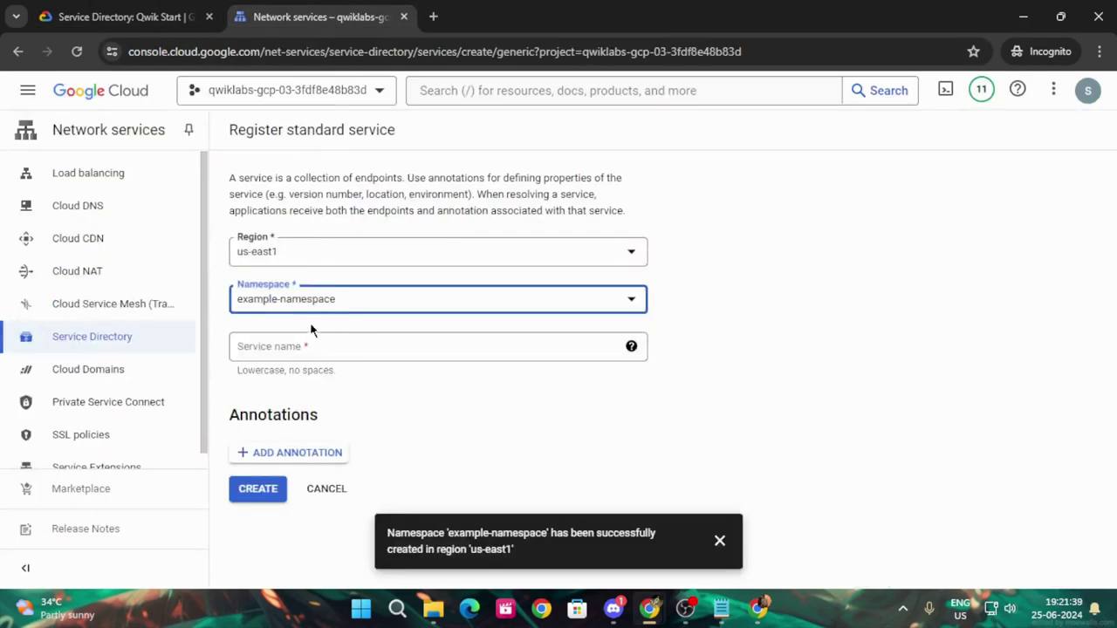
{"action": "left_click", "coordinate": [312, 346]}
{"action": "key", "text": "ctrl+v"}
Step: Check the lab's last namespace instruction, create the service and dismiss the notification
{"action": "left_click", "coordinate": [116, 14]}
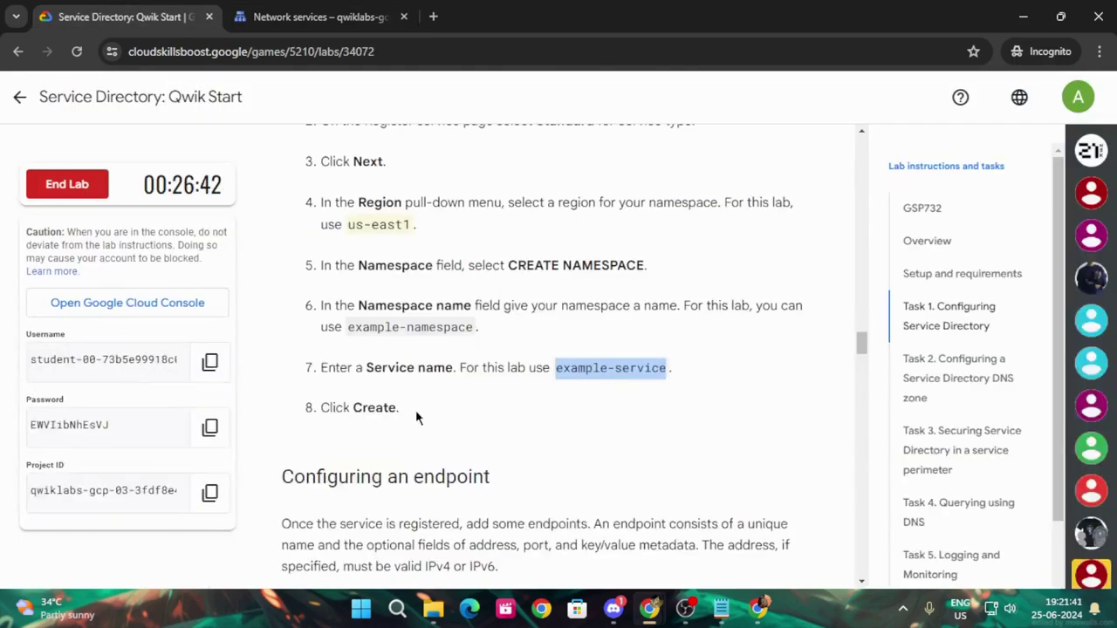
{"action": "scroll", "coordinate": [417, 411], "scroll_direction": "down", "scroll_amount": 1}
{"action": "left_click", "coordinate": [293, 10]}
{"action": "left_click", "coordinate": [274, 476]}
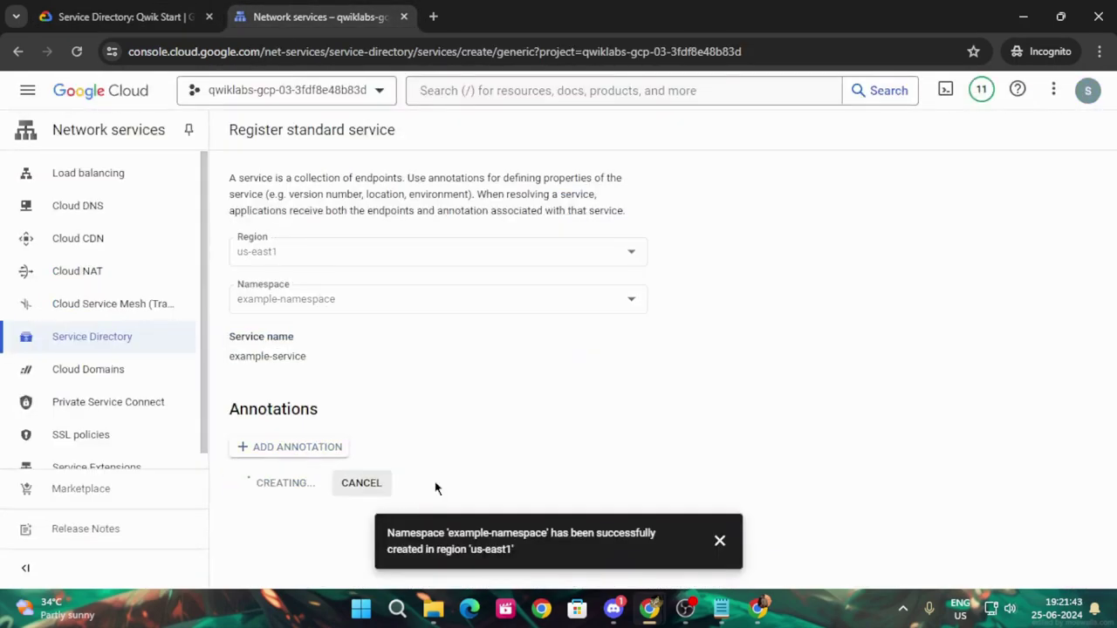
{"action": "left_click", "coordinate": [709, 548]}
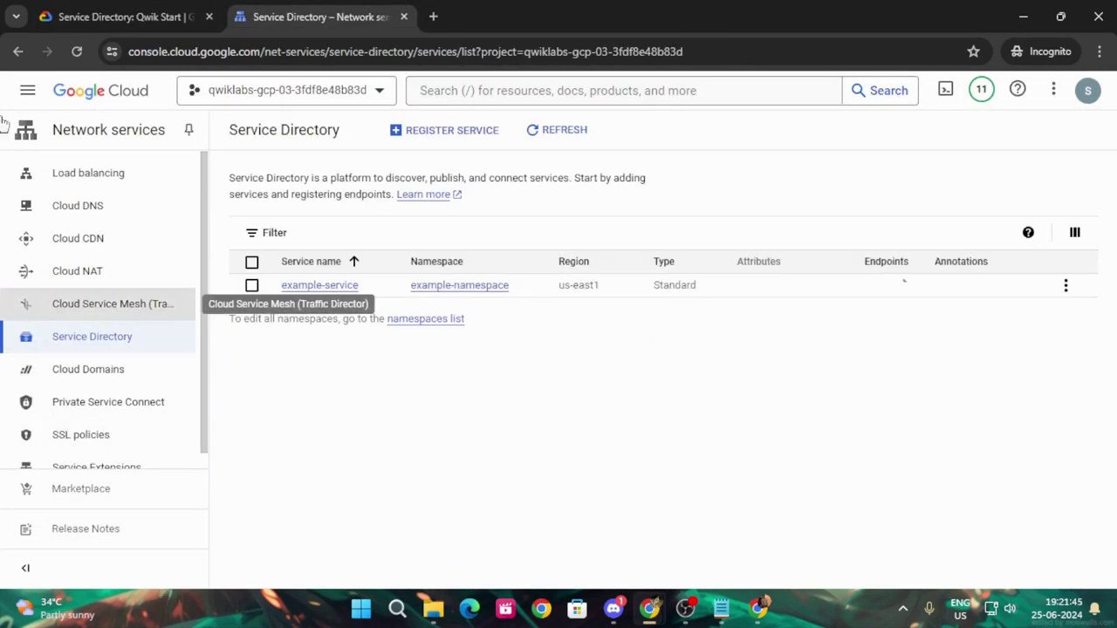
Step: Review the lab's Configuring an endpoint section, refresh the services list, open example-service and start adding an endpoint
{"action": "left_click", "coordinate": [117, 17]}
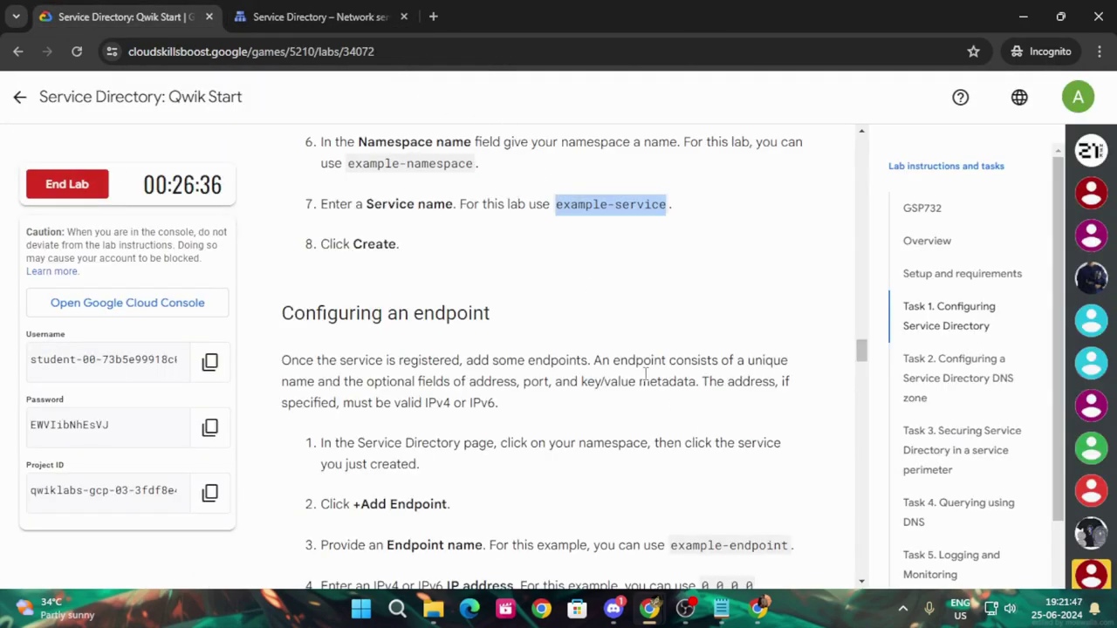
{"action": "scroll", "coordinate": [648, 381], "scroll_direction": "down", "scroll_amount": 1}
{"action": "scroll", "coordinate": [676, 371], "scroll_direction": "down", "scroll_amount": 1}
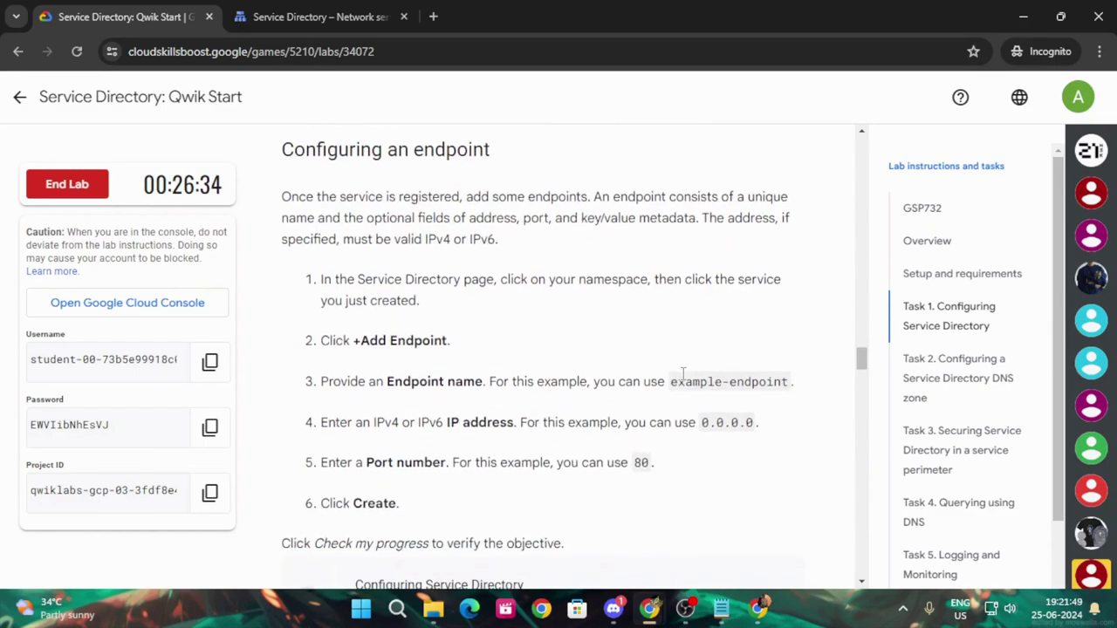
{"action": "left_click", "coordinate": [319, 17]}
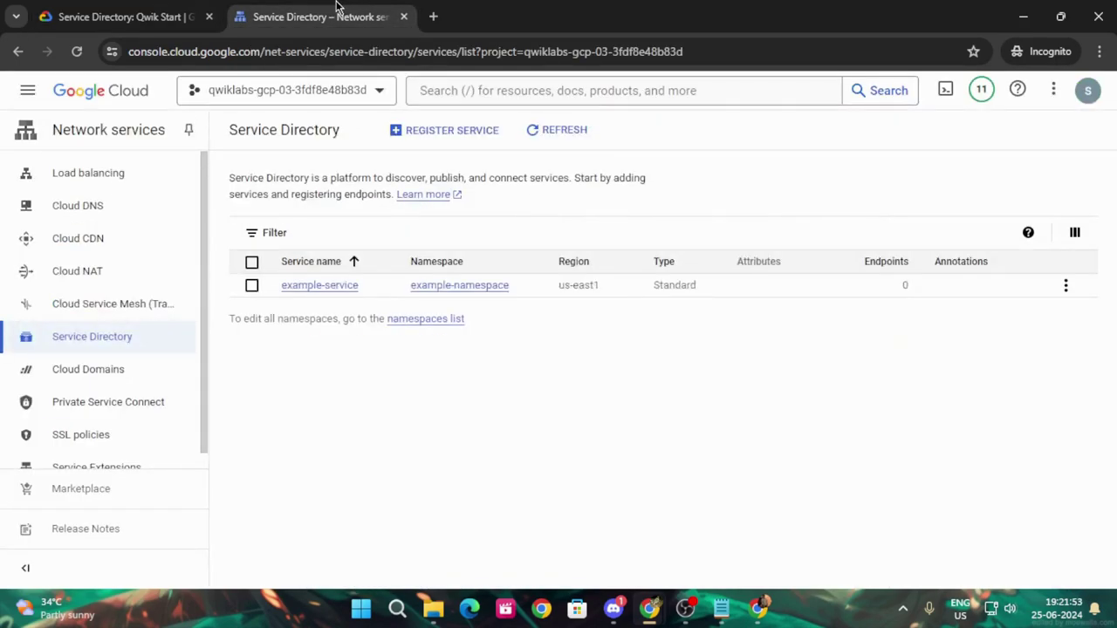
{"action": "left_click", "coordinate": [563, 129]}
{"action": "left_click", "coordinate": [157, 9]}
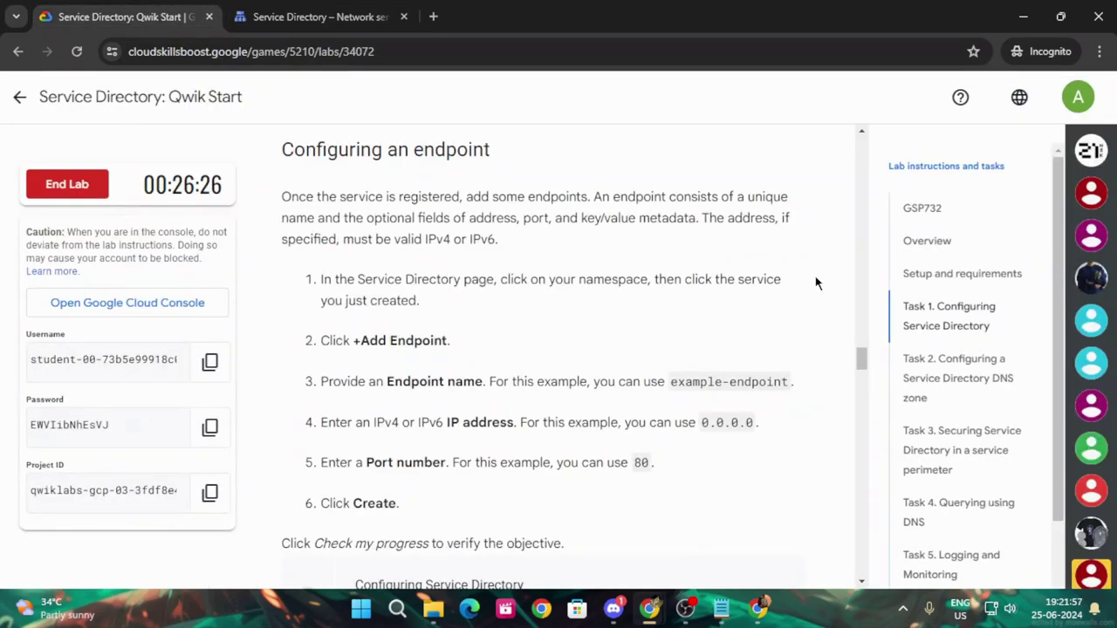
{"action": "left_click", "coordinate": [281, 20]}
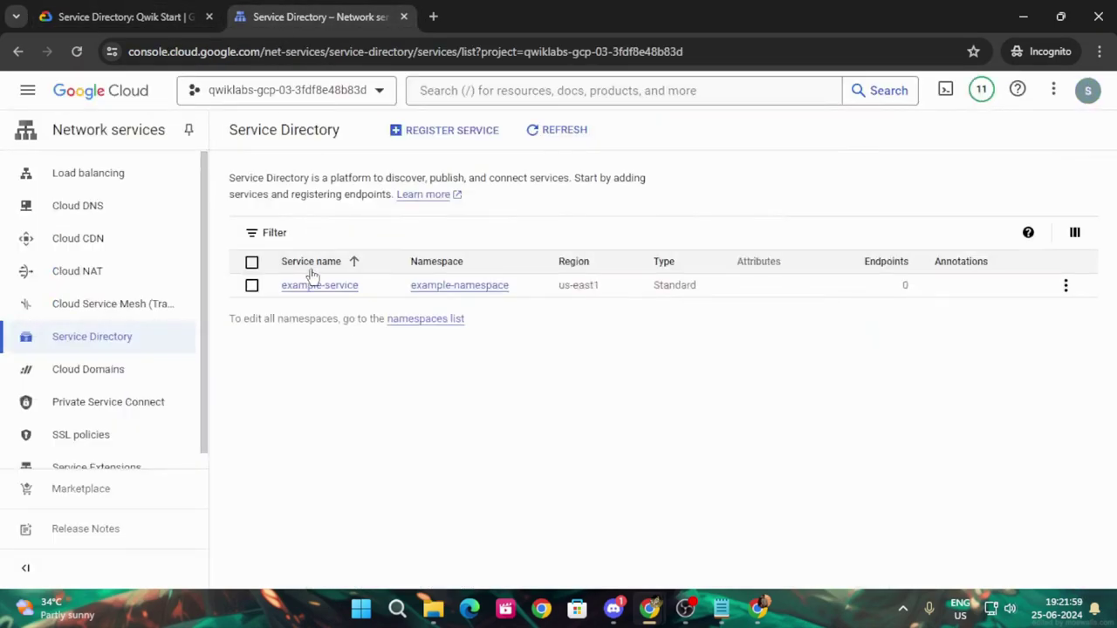
{"action": "left_click", "coordinate": [320, 286]}
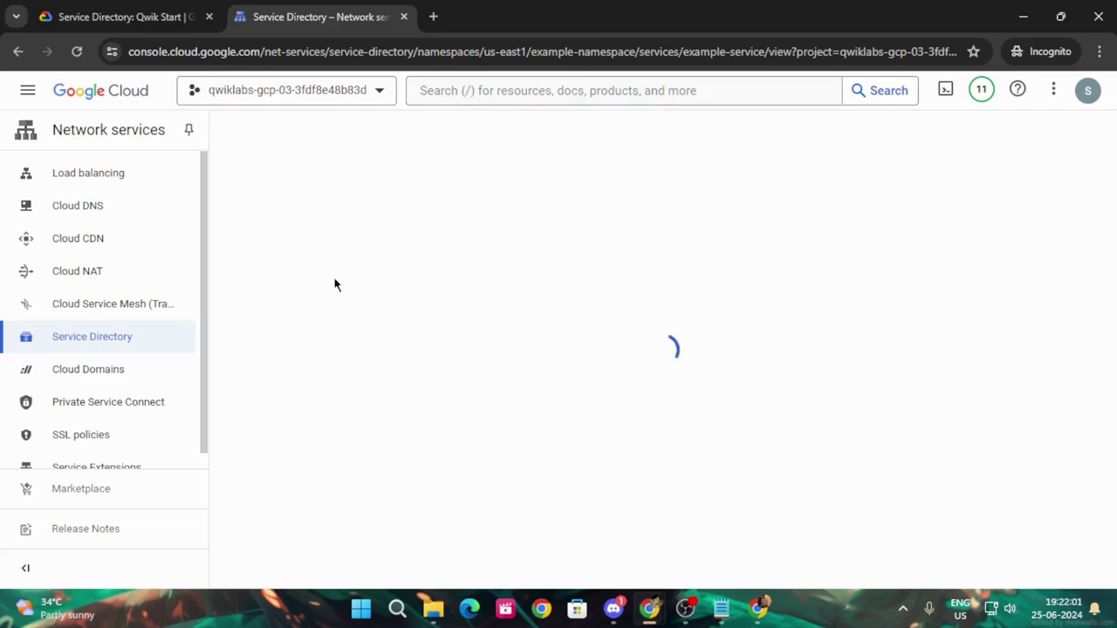
{"action": "left_click", "coordinate": [375, 281]}
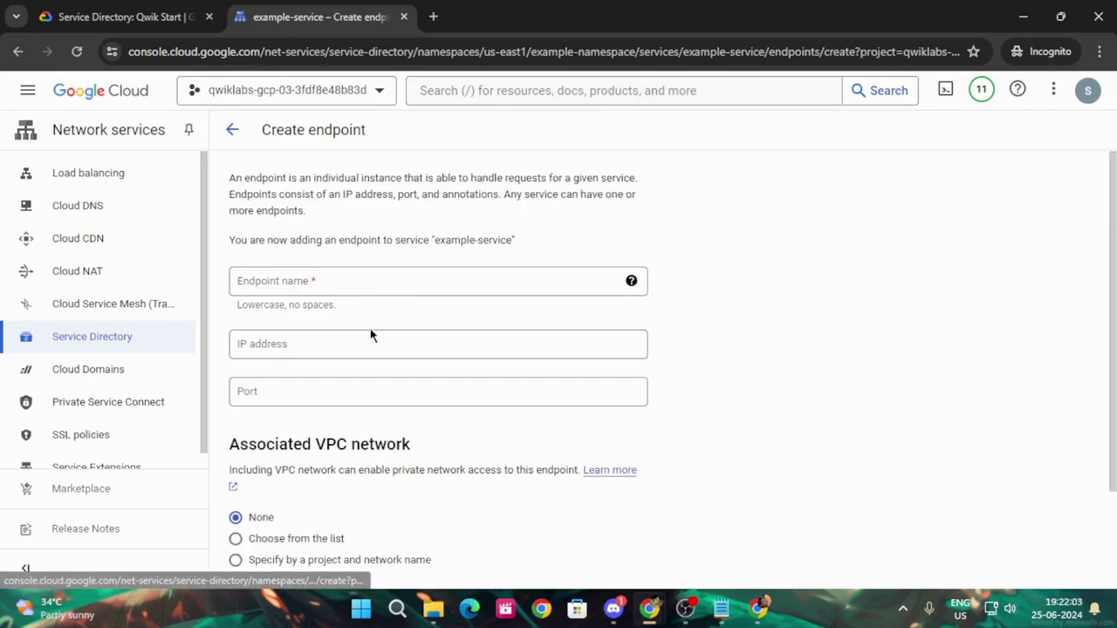
Step: Copy example-endpoint from the lab's endpoint instructions and set it as the endpoint name
{"action": "left_click", "coordinate": [128, 7]}
{"action": "scroll", "coordinate": [430, 388], "scroll_direction": "down", "scroll_amount": 1}
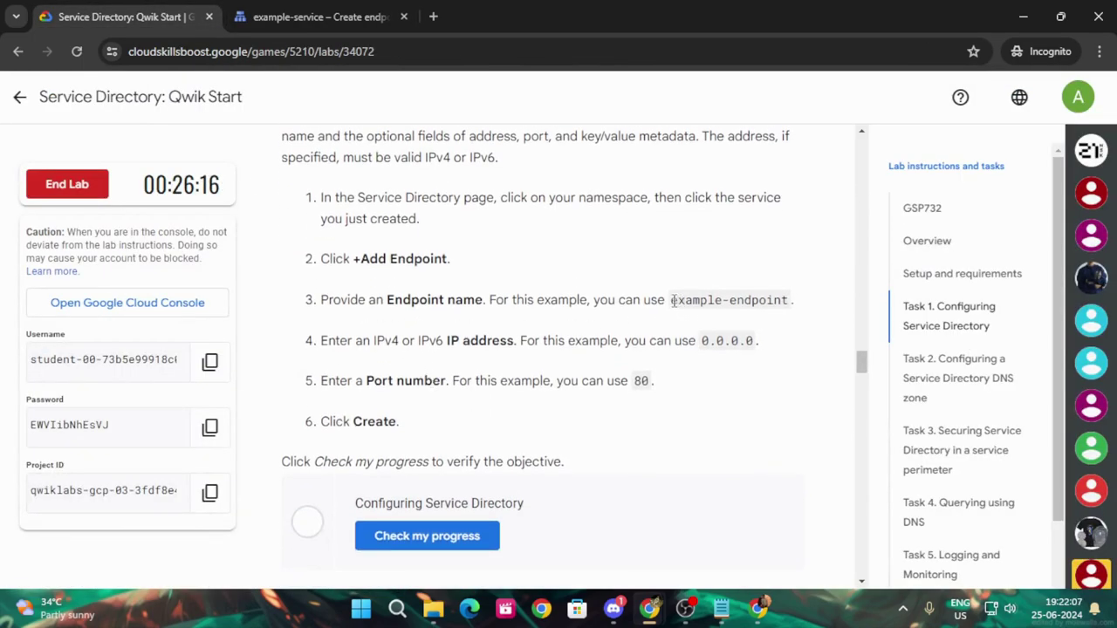
{"action": "left_click_drag", "start_coordinate": [671, 300], "coordinate": [786, 298]}
{"action": "key", "text": "ctrl+c"}
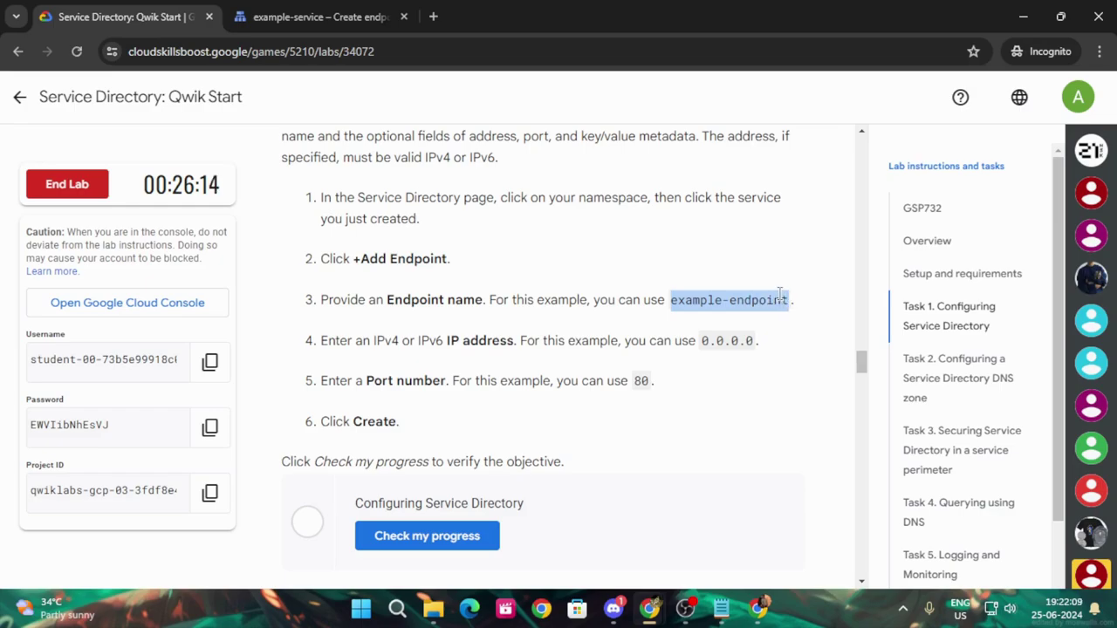
{"action": "left_click", "coordinate": [326, 10]}
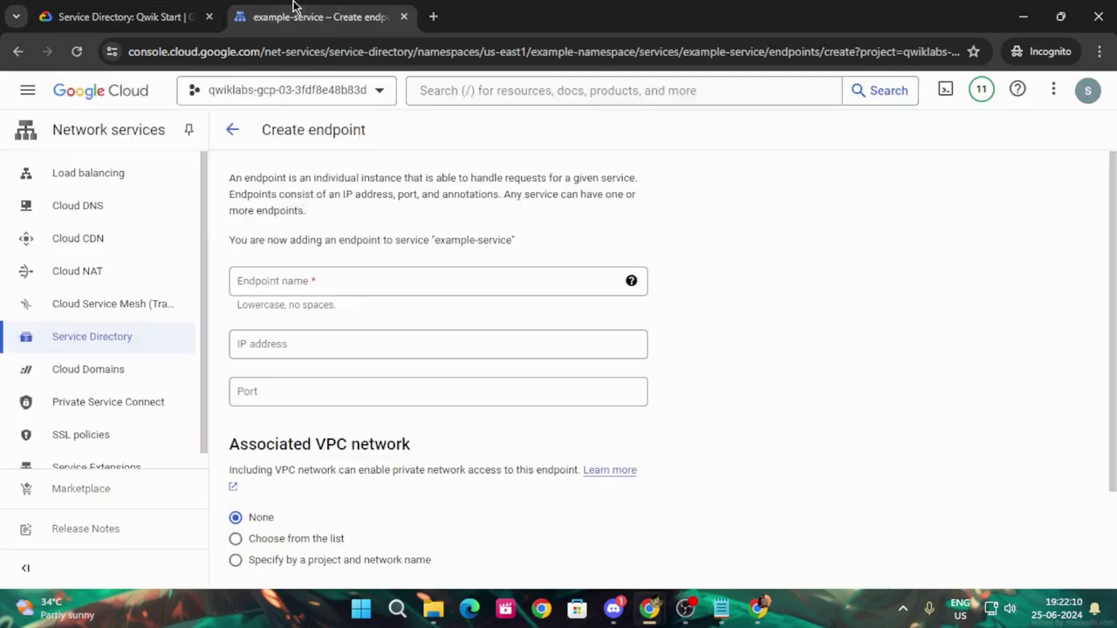
{"action": "left_click", "coordinate": [376, 275]}
{"action": "right_click", "coordinate": [377, 275]}
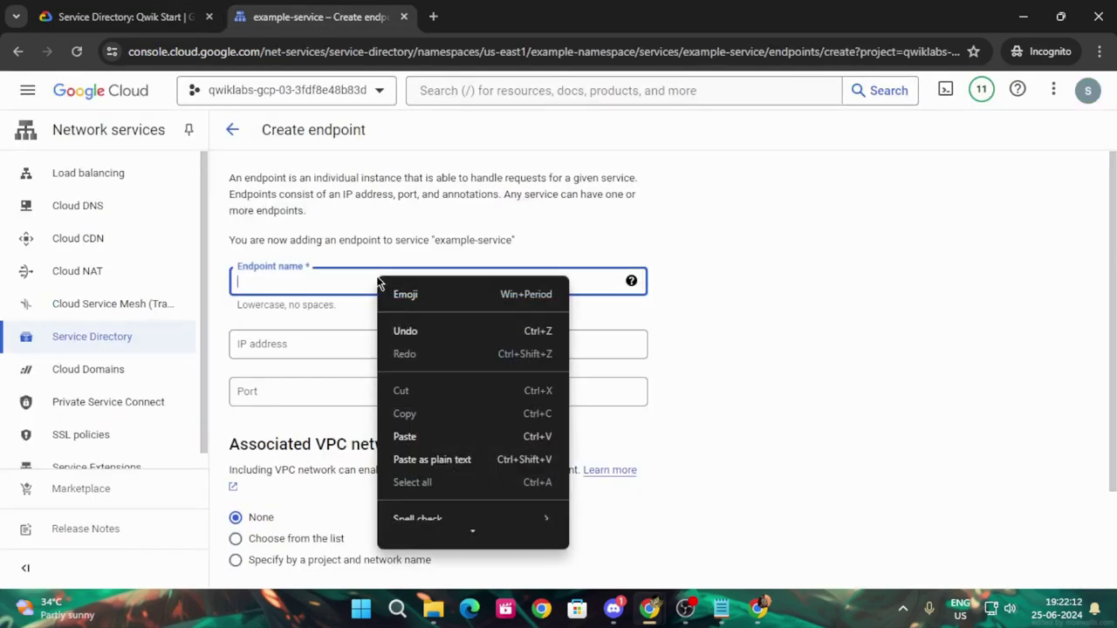
{"action": "left_click", "coordinate": [420, 437]}
Step: Copy 0.0.0.0 from the lab's endpoint instructions and set it as the endpoint's IP address
{"action": "left_click", "coordinate": [165, 19]}
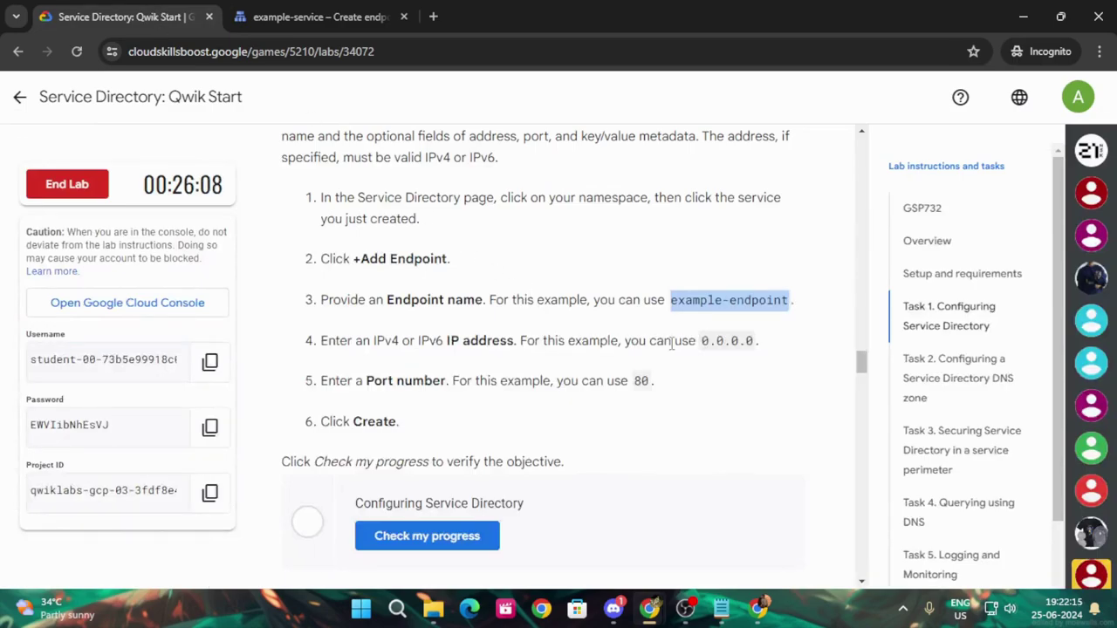
{"action": "left_click_drag", "start_coordinate": [698, 344], "coordinate": [756, 349]}
{"action": "key", "text": "ctrl+c"}
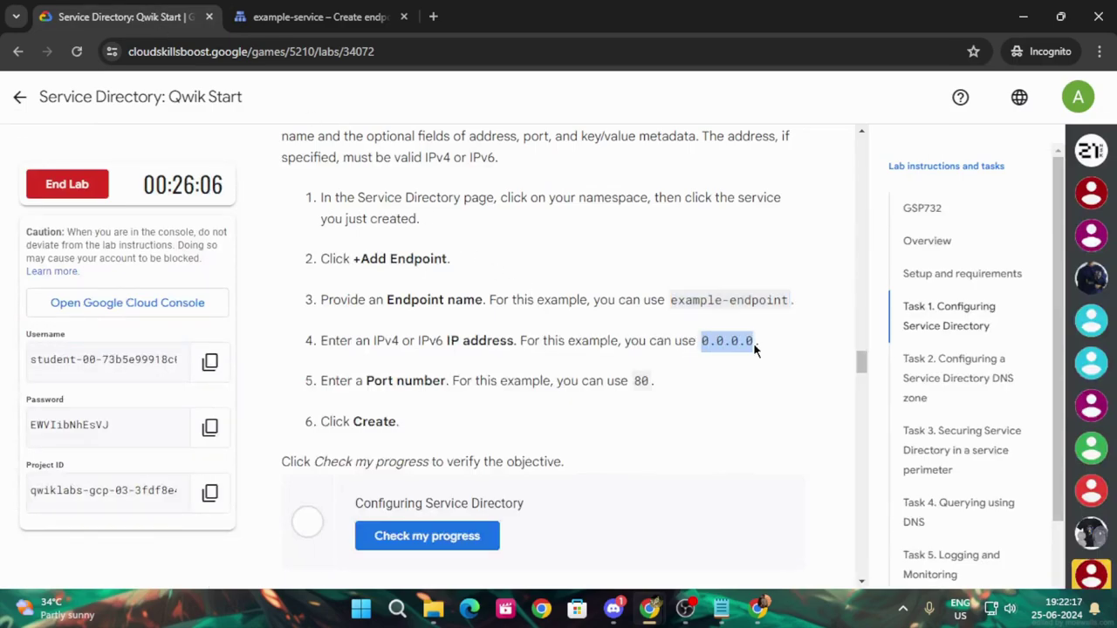
{"action": "left_click", "coordinate": [381, 16]}
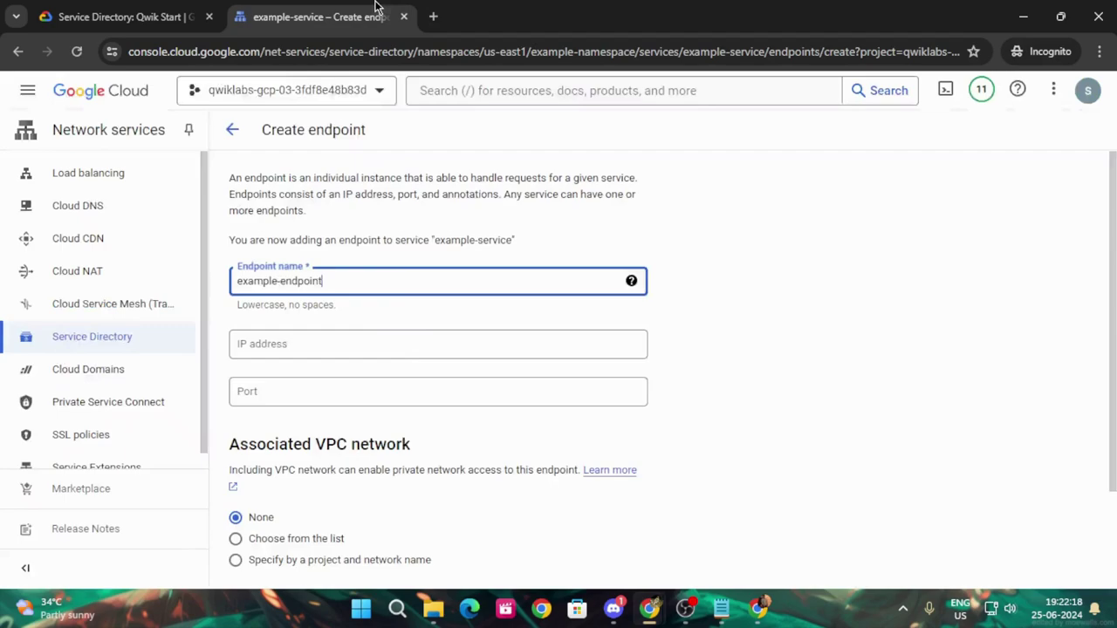
{"action": "left_click", "coordinate": [401, 348]}
{"action": "key", "text": "ctrl+v"}
Step: Check the port in the lab instructions and set the endpoint's port to 80
{"action": "left_click", "coordinate": [101, 13]}
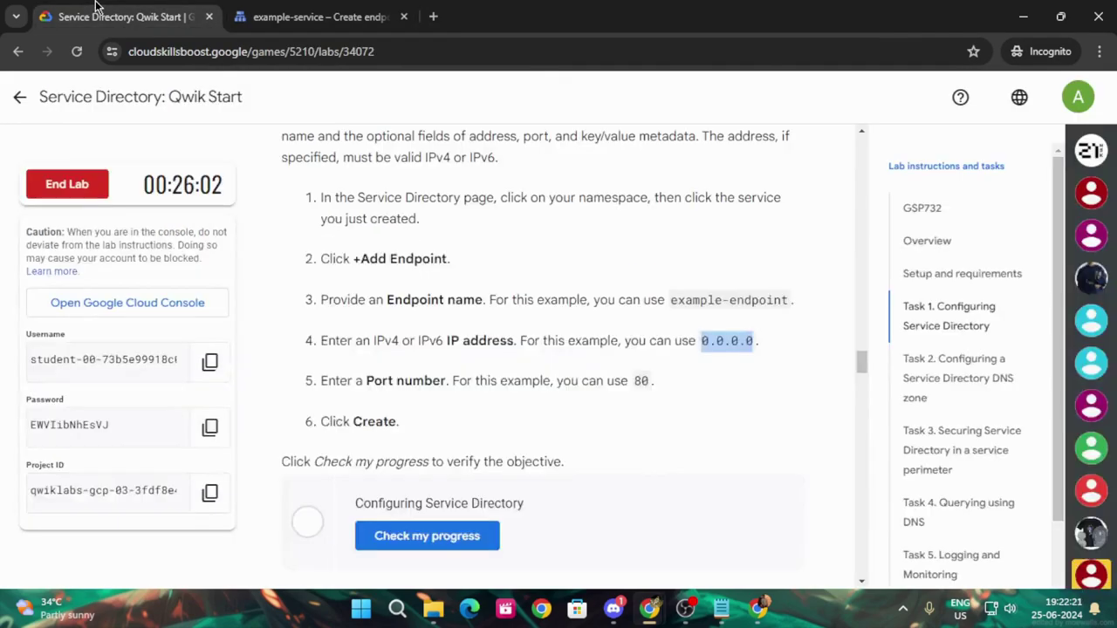
{"action": "left_click", "coordinate": [318, 9]}
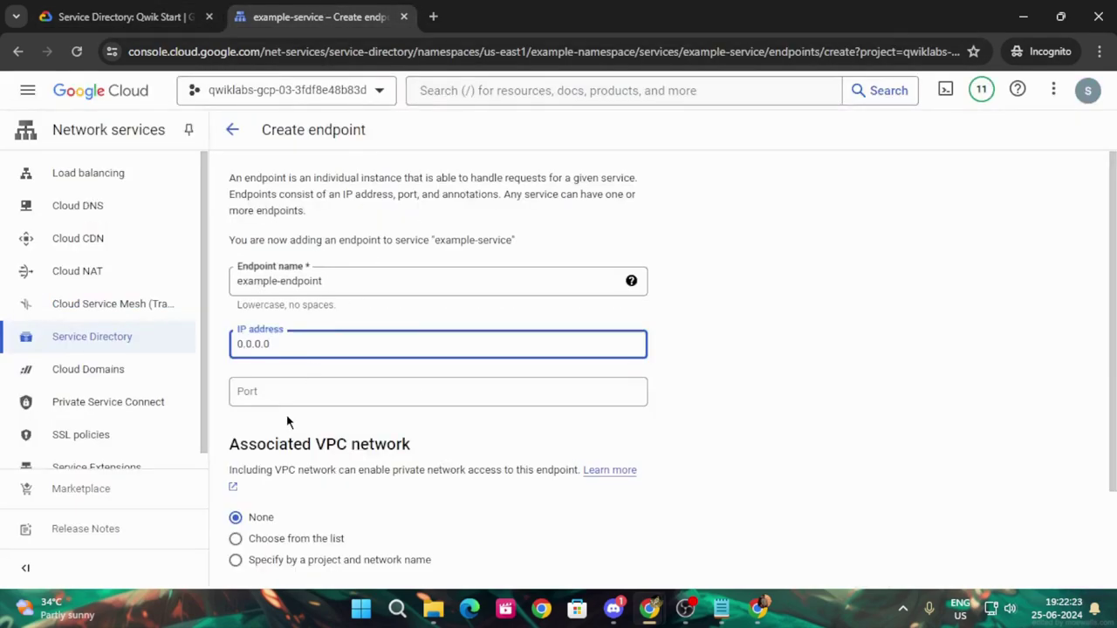
{"action": "left_click", "coordinate": [273, 390]}
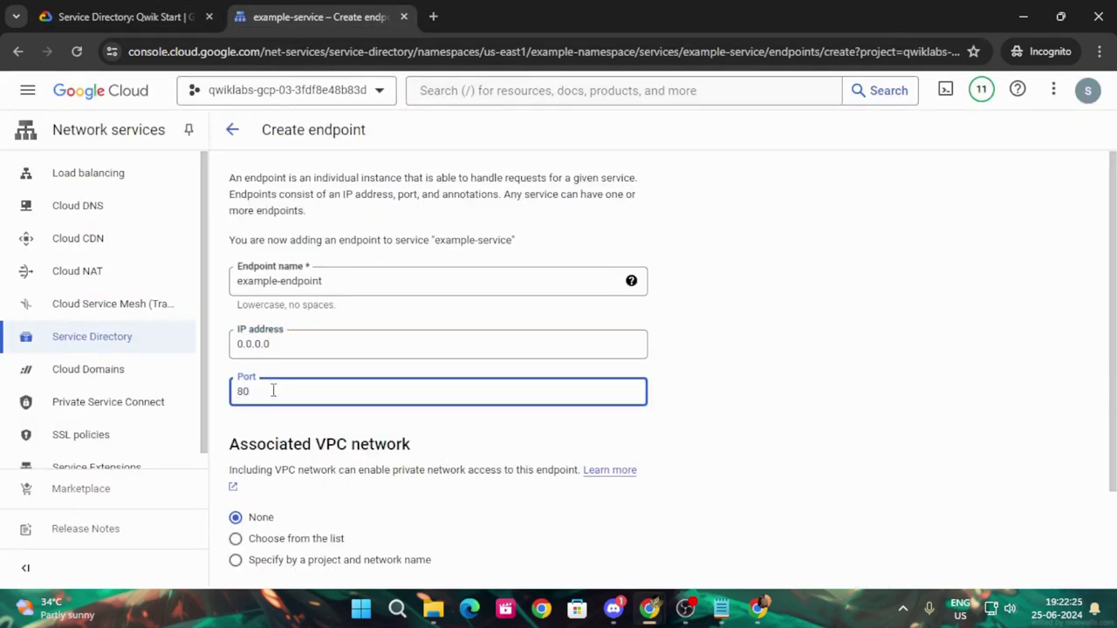
Step: Check the lab's last endpoint instruction and create the endpoint without an associated VPC network or annotations
{"action": "scroll", "coordinate": [356, 437], "scroll_direction": "down", "scroll_amount": 3}
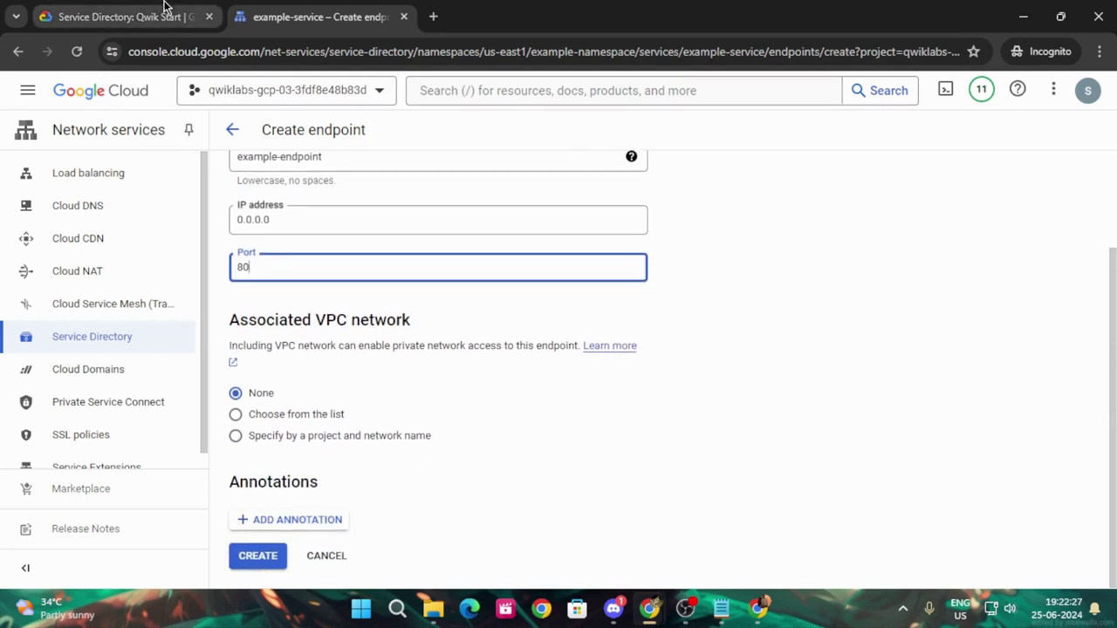
{"action": "left_click", "coordinate": [126, 17]}
{"action": "scroll", "coordinate": [542, 350], "scroll_direction": "down", "scroll_amount": 1}
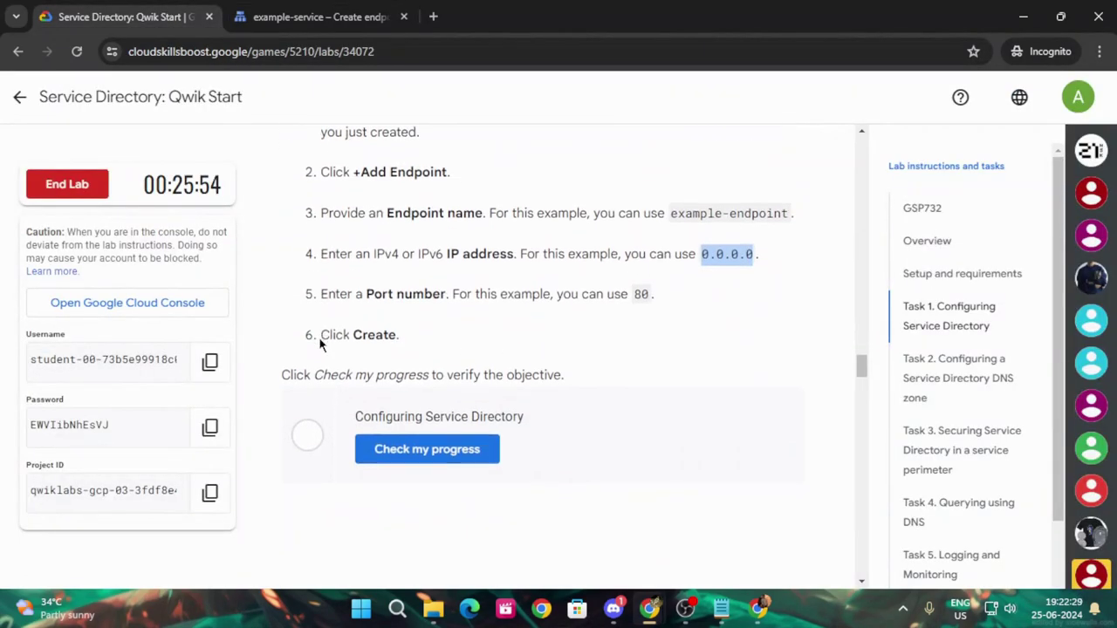
{"action": "scroll", "coordinate": [318, 337], "scroll_direction": "down", "scroll_amount": 1}
{"action": "left_click", "coordinate": [318, 17]}
{"action": "left_click", "coordinate": [265, 557]}
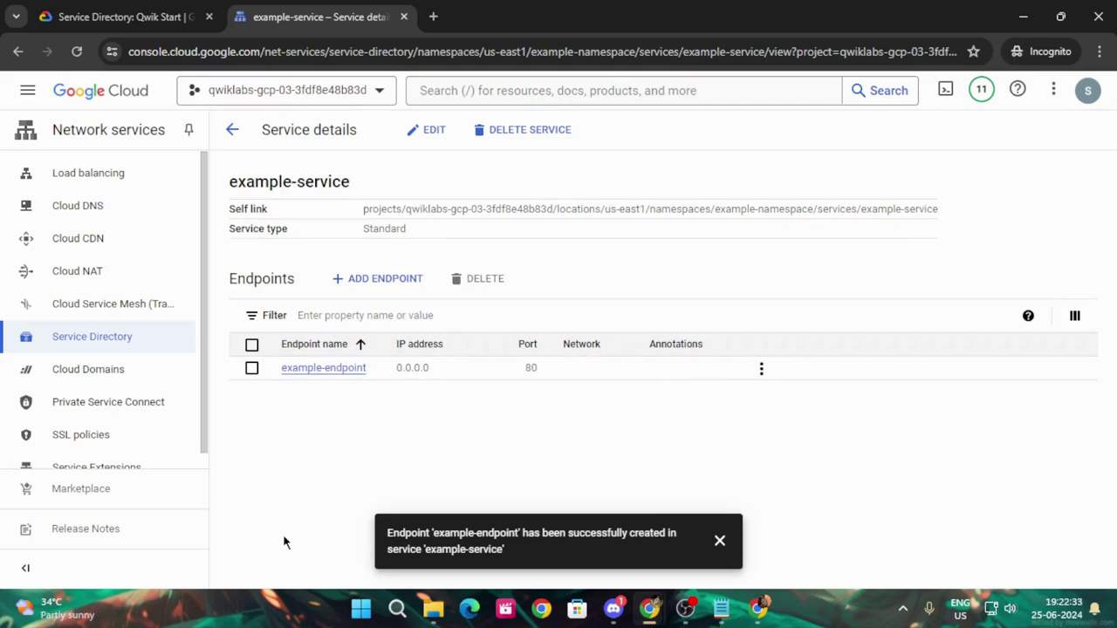
Step: Run the lab's progress check for Configuring Service Directory and read the start of Task 2
{"action": "left_click", "coordinate": [127, 16]}
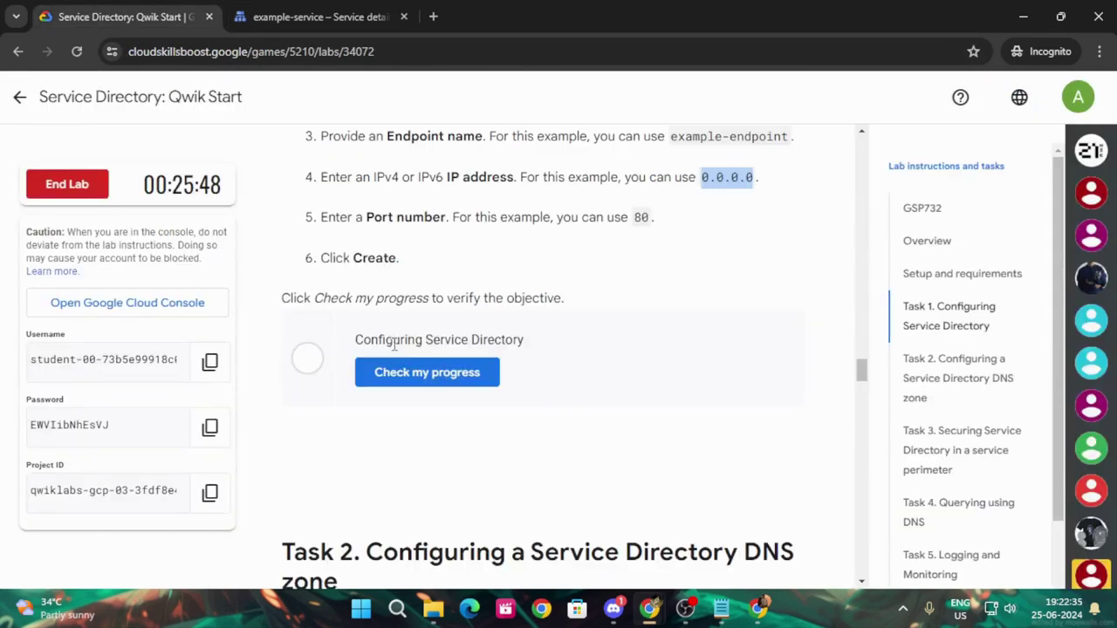
{"action": "left_click", "coordinate": [417, 371]}
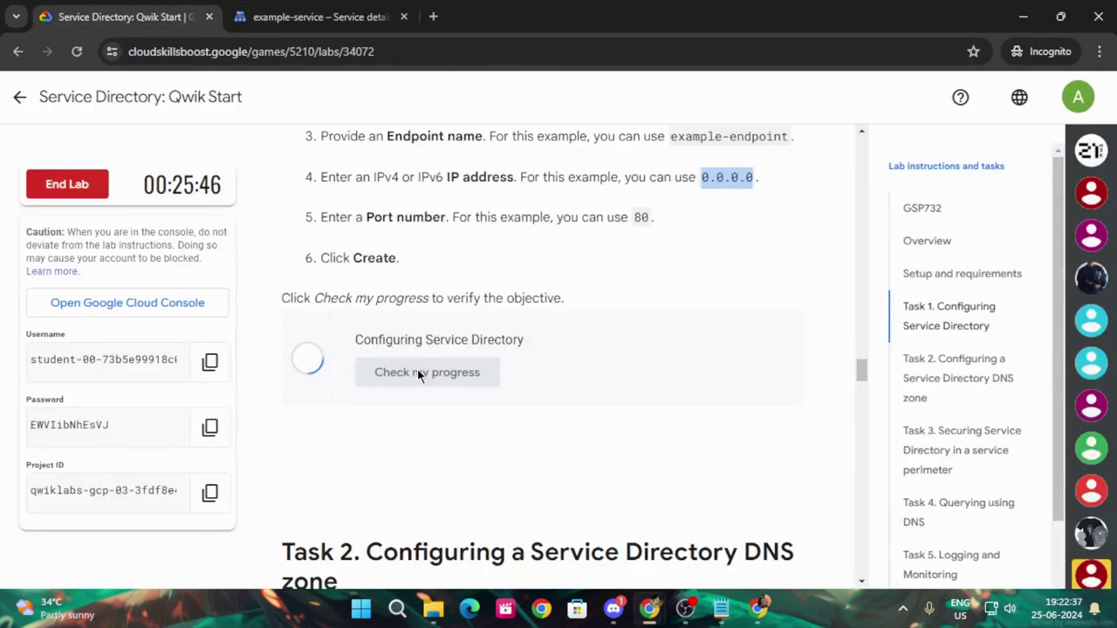
{"action": "scroll", "coordinate": [430, 366], "scroll_direction": "down", "scroll_amount": 4}
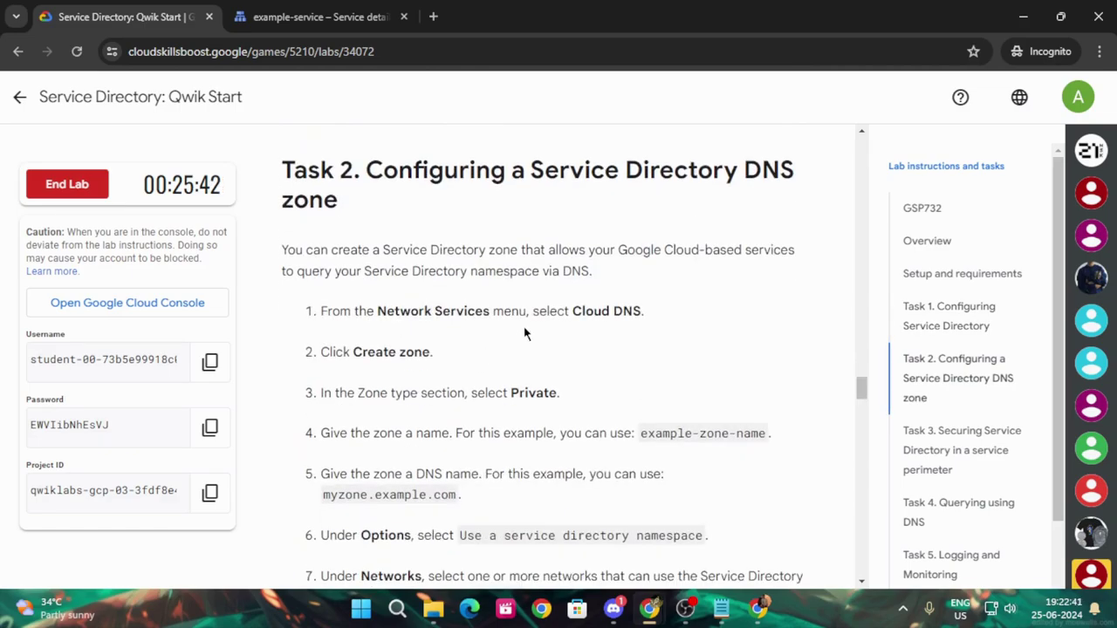
Step: Open Cloud DNS in Network services and start creating a DNS zone as Task 2 instructs
{"action": "left_click", "coordinate": [336, 13]}
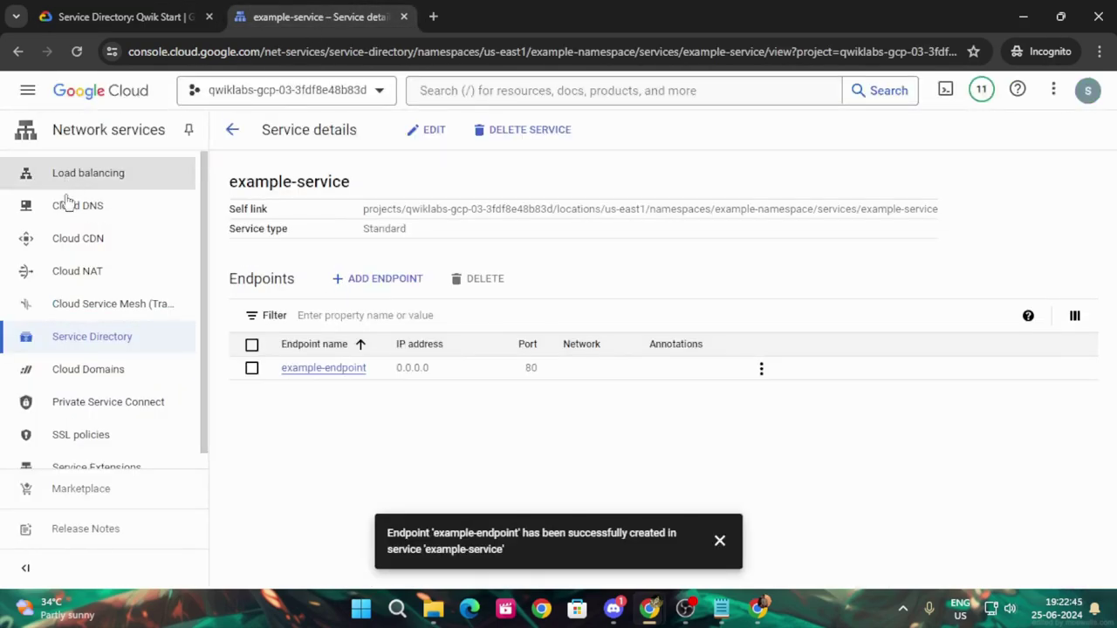
{"action": "left_click", "coordinate": [99, 213]}
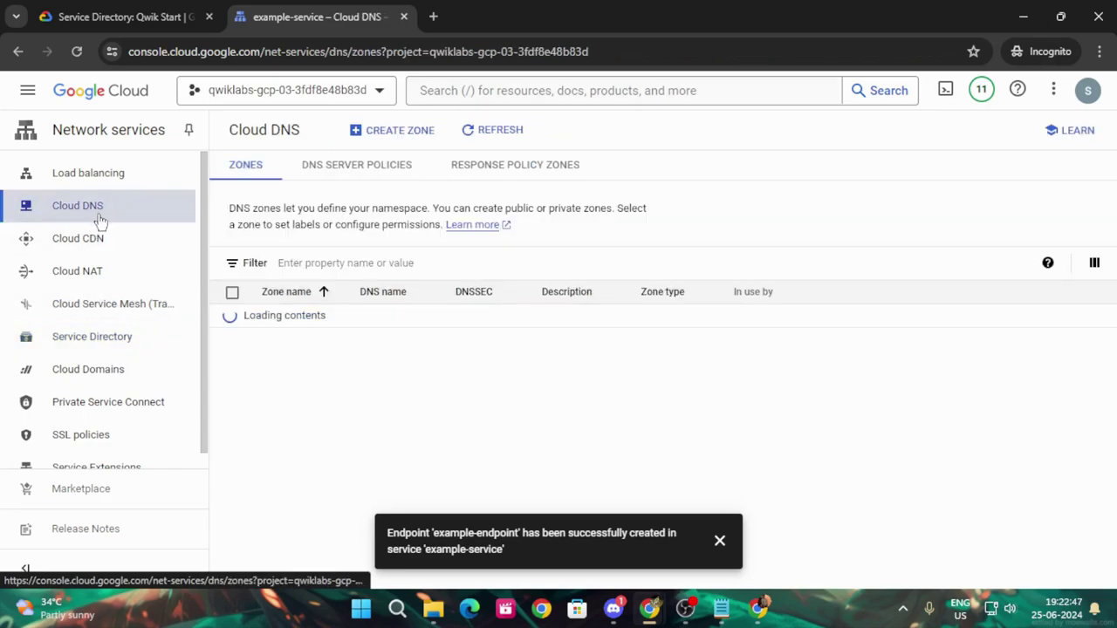
{"action": "left_click", "coordinate": [167, 12]}
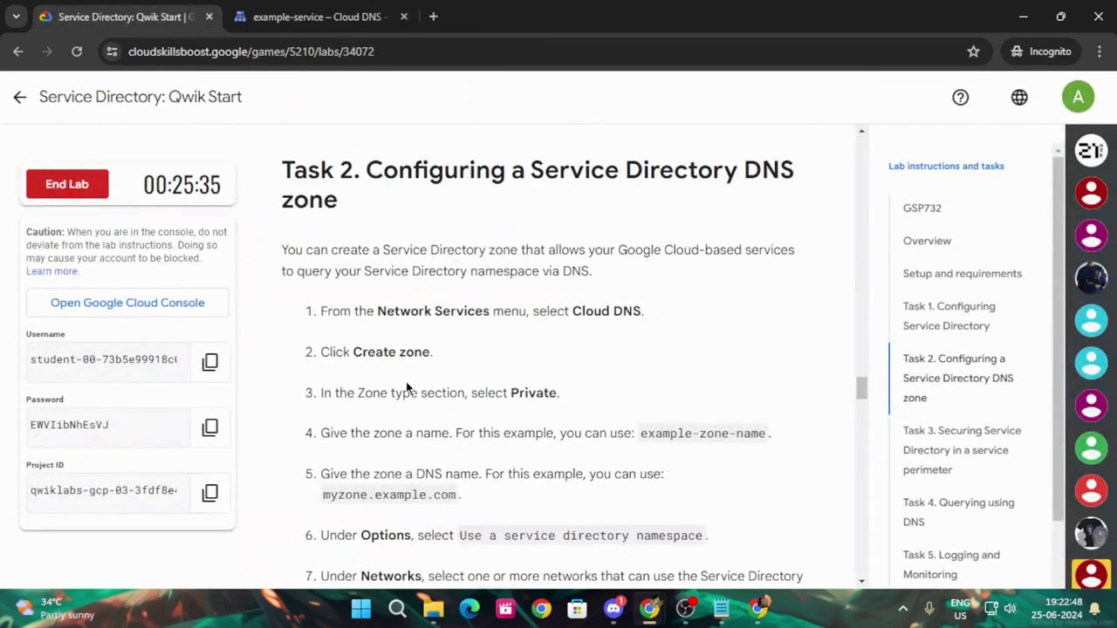
{"action": "left_click", "coordinate": [323, 16]}
{"action": "left_click", "coordinate": [394, 129]}
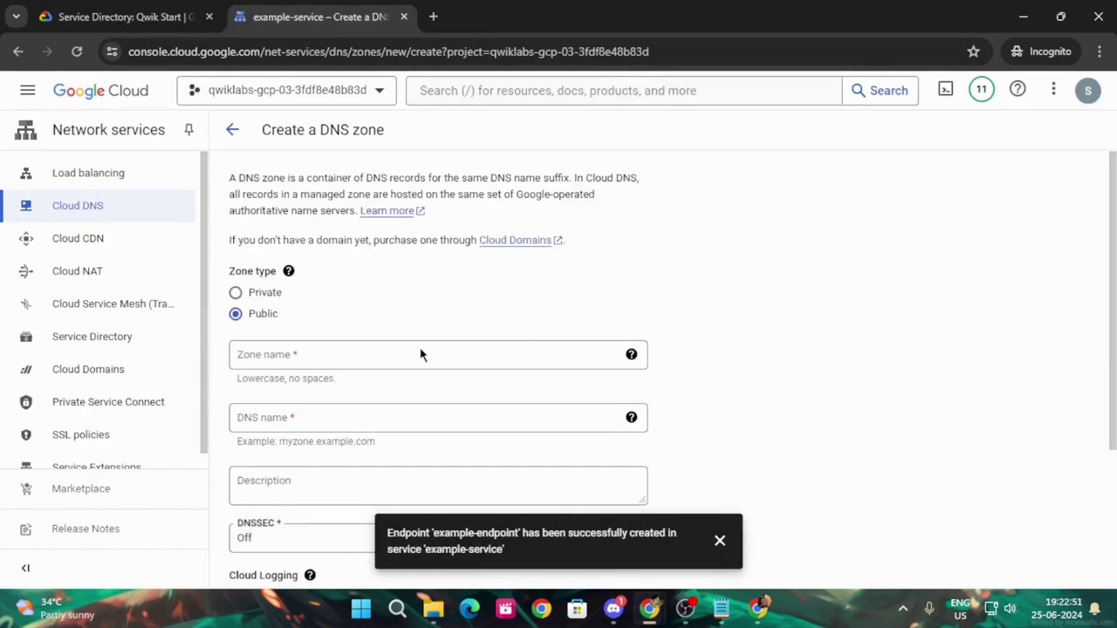
Step: Check the zone type in the lab instructions and set the DNS zone to Private
{"action": "scroll", "coordinate": [420, 354], "scroll_direction": "down", "scroll_amount": 3}
{"action": "left_click", "coordinate": [162, 18]}
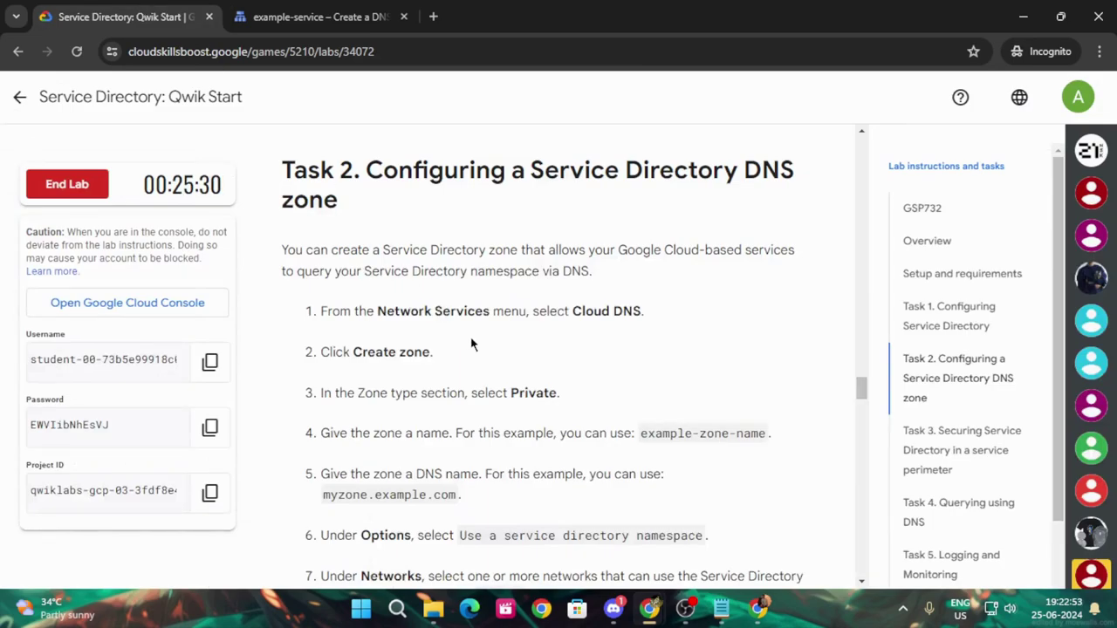
{"action": "left_click", "coordinate": [323, 16]}
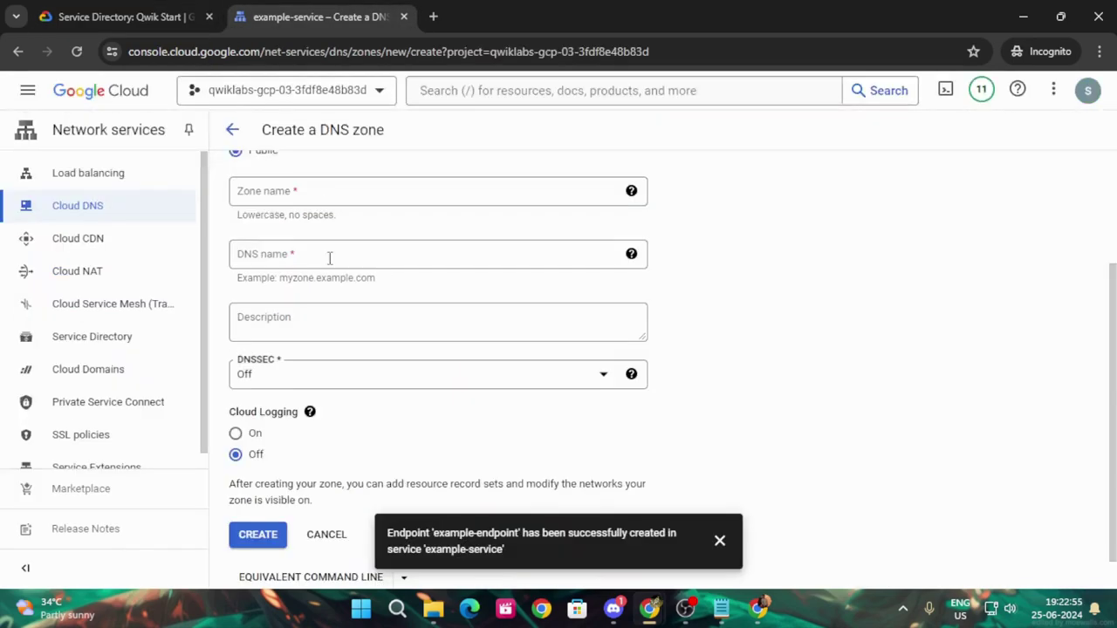
{"action": "left_click", "coordinate": [235, 292]}
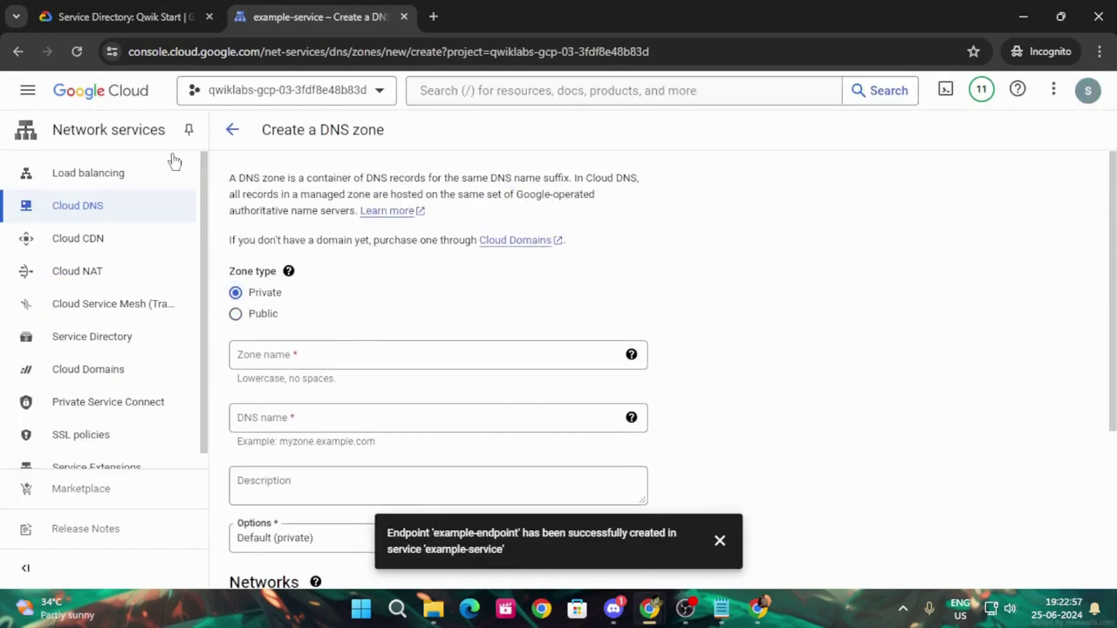
Step: Copy example-zone-name from the Task 2 instructions and set it as the zone name
{"action": "left_click", "coordinate": [126, 17]}
{"action": "scroll", "coordinate": [538, 393], "scroll_direction": "down", "scroll_amount": 2}
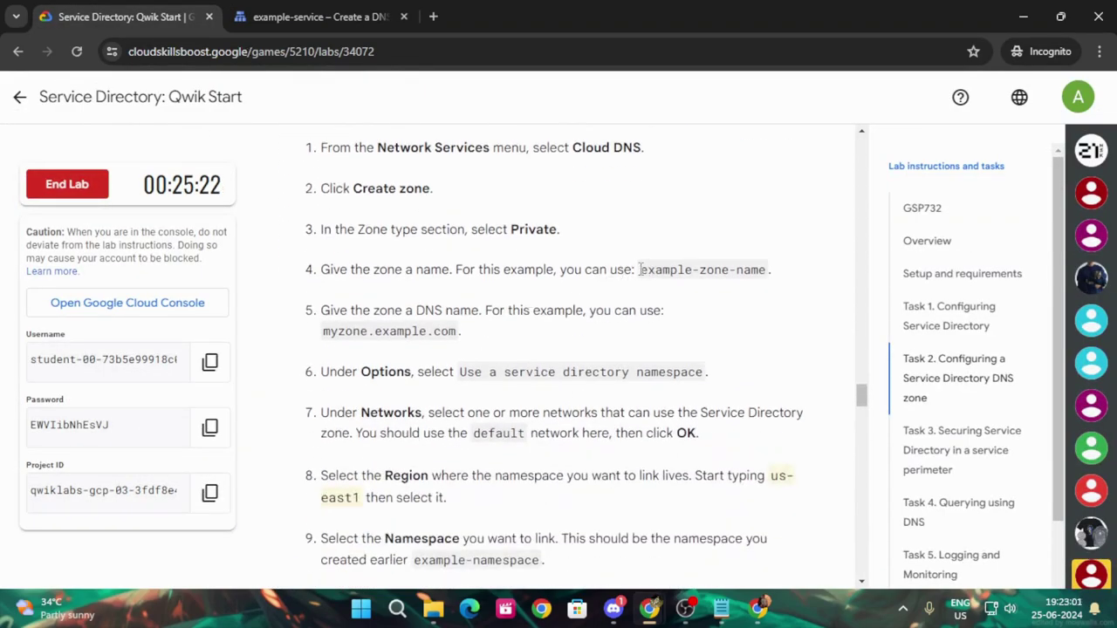
{"action": "left_click_drag", "start_coordinate": [641, 272], "coordinate": [766, 272]}
{"action": "key", "text": "ctrl+c"}
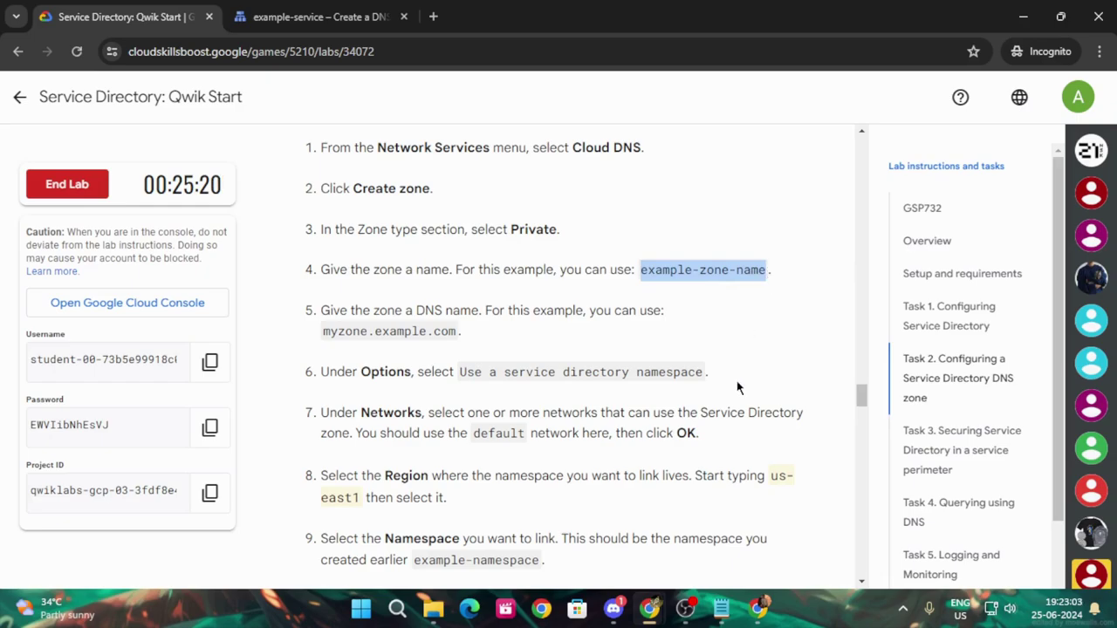
{"action": "left_click", "coordinate": [314, 17]}
{"action": "left_click", "coordinate": [279, 356]}
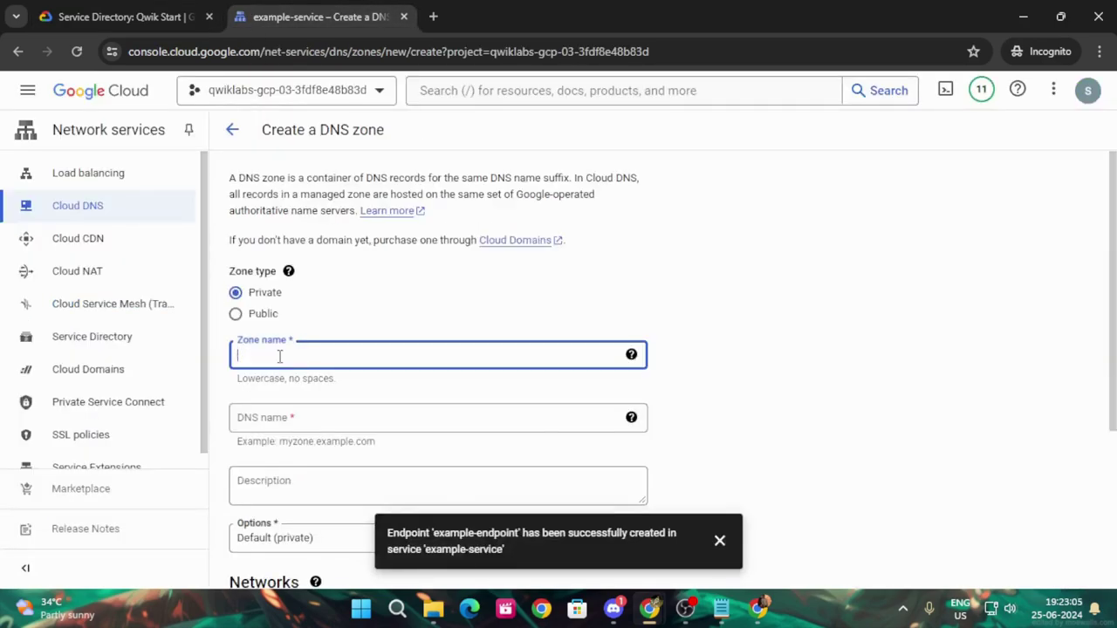
{"action": "key", "text": "ctrl+v"}
Step: Copy myzone.example.com from the Task 2 instructions and set it as the zone's DNS name
{"action": "left_click", "coordinate": [35, 18]}
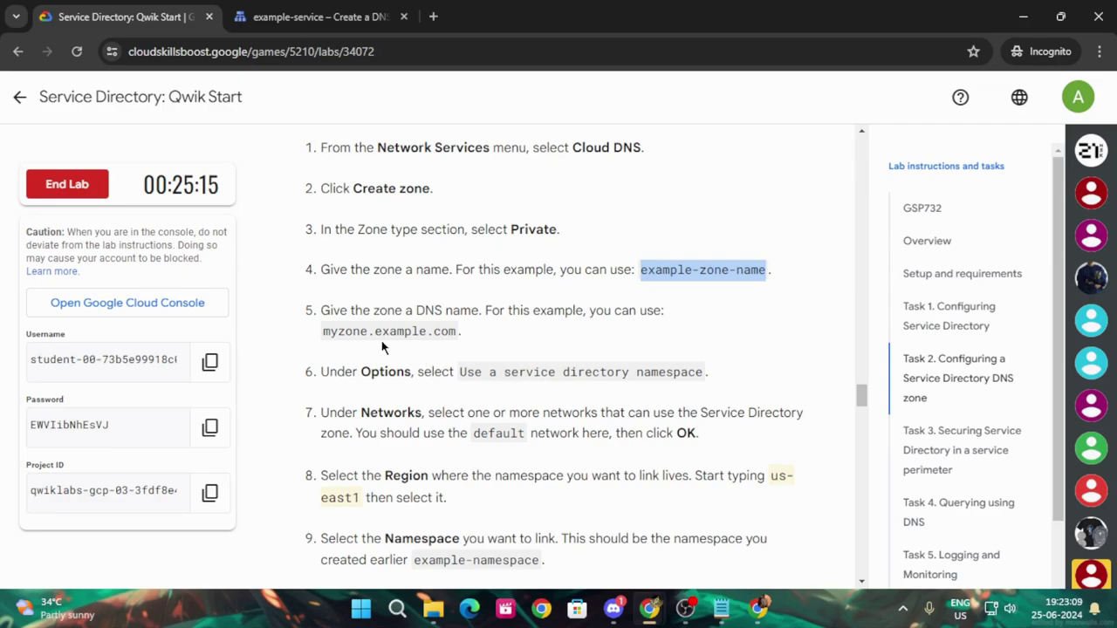
{"action": "left_click_drag", "start_coordinate": [325, 336], "coordinate": [457, 338]}
{"action": "key", "text": "ctrl+c"}
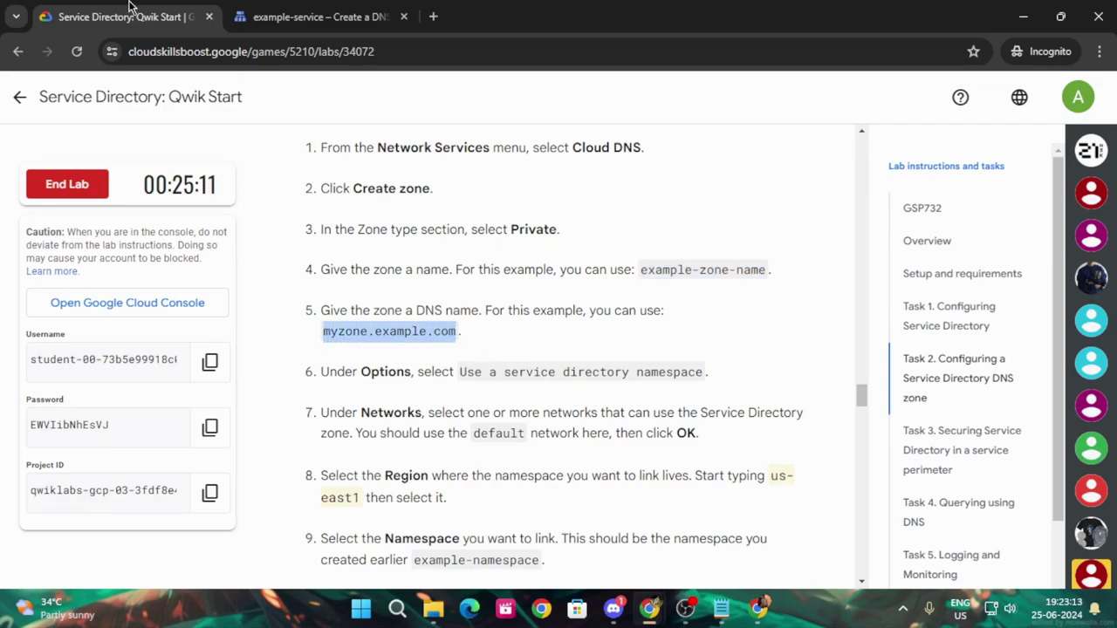
{"action": "left_click", "coordinate": [262, 17]}
{"action": "left_click", "coordinate": [431, 413]}
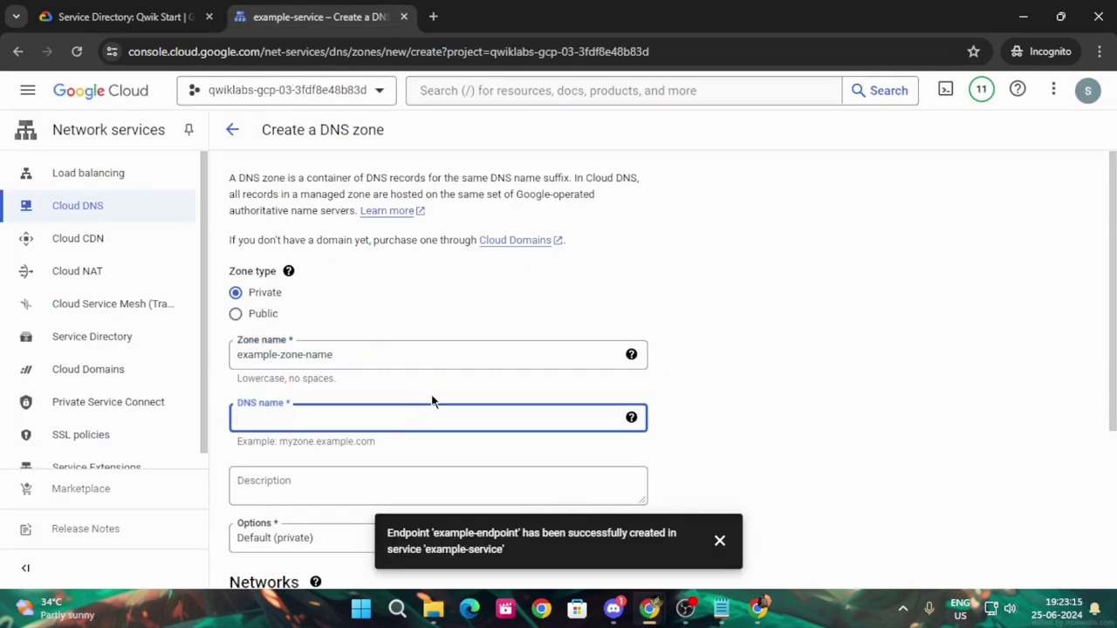
{"action": "key", "text": "ctrl+v"}
Step: Set the zone's option to Use a service directory namespace as the lab instructs, and dismiss the endpoint notification
{"action": "scroll", "coordinate": [409, 406], "scroll_direction": "down", "scroll_amount": 2}
{"action": "left_click", "coordinate": [114, 16]}
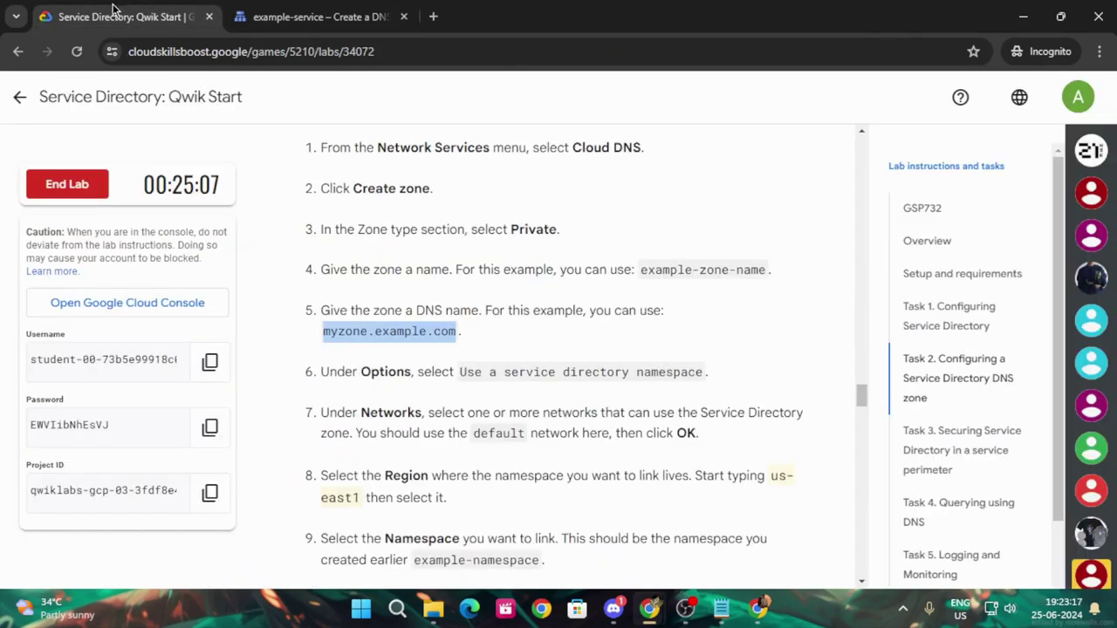
{"action": "scroll", "coordinate": [491, 388], "scroll_direction": "down", "scroll_amount": 1}
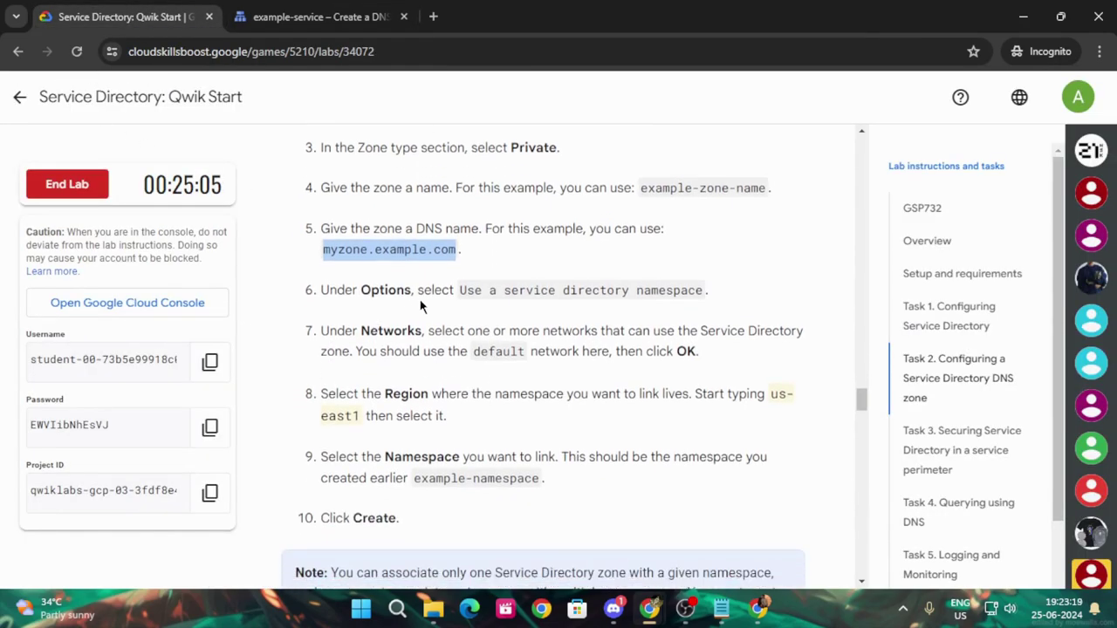
{"action": "left_click", "coordinate": [318, 17]}
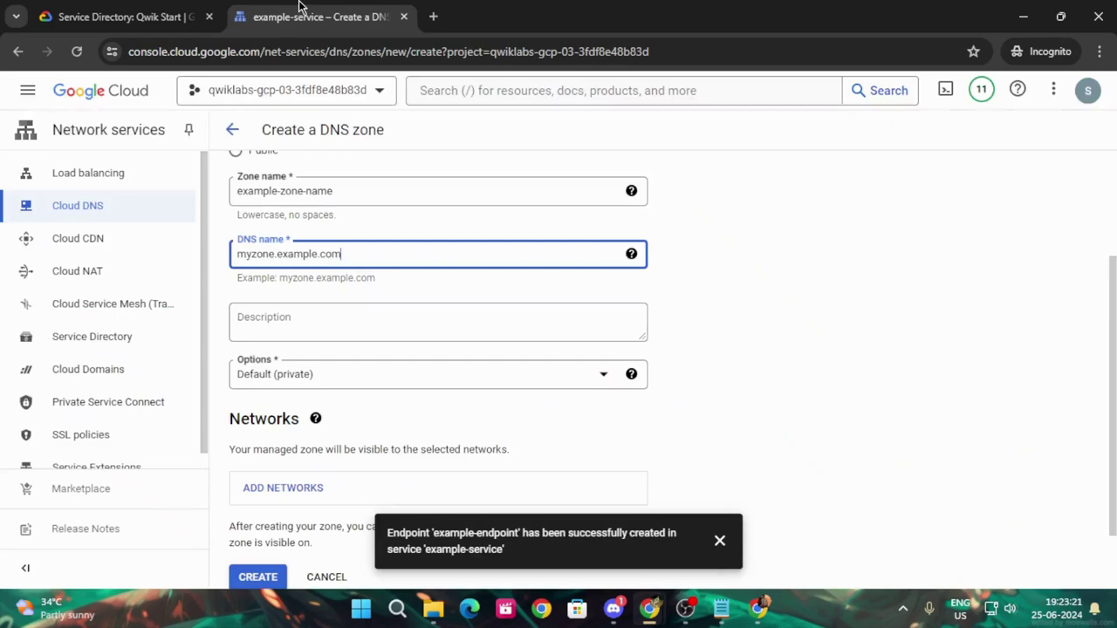
{"action": "left_click", "coordinate": [460, 375]}
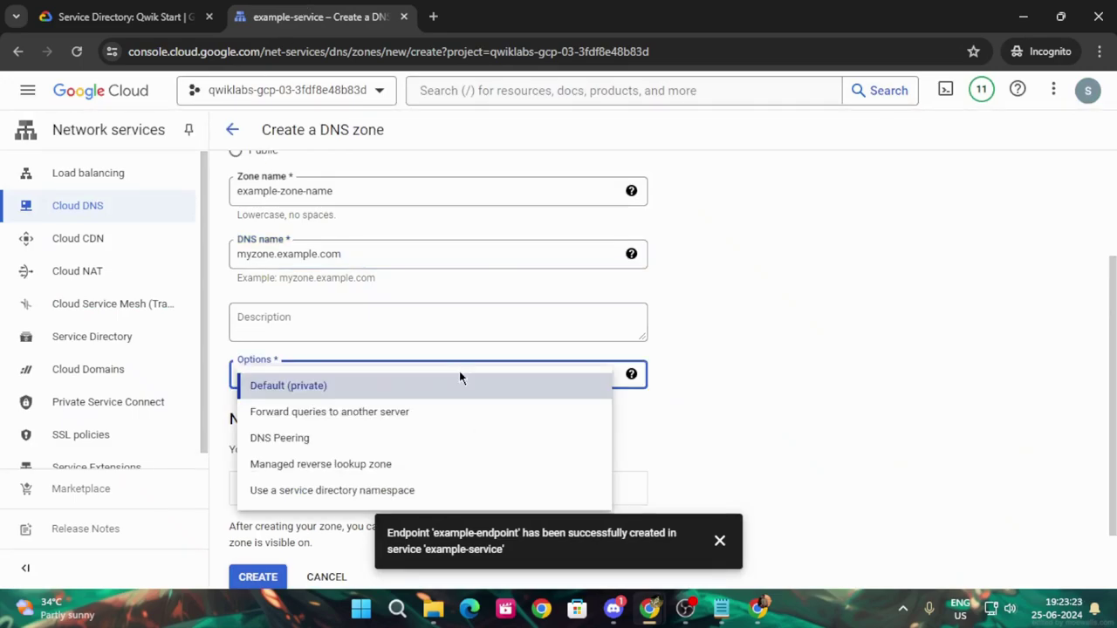
{"action": "left_click", "coordinate": [149, 7]}
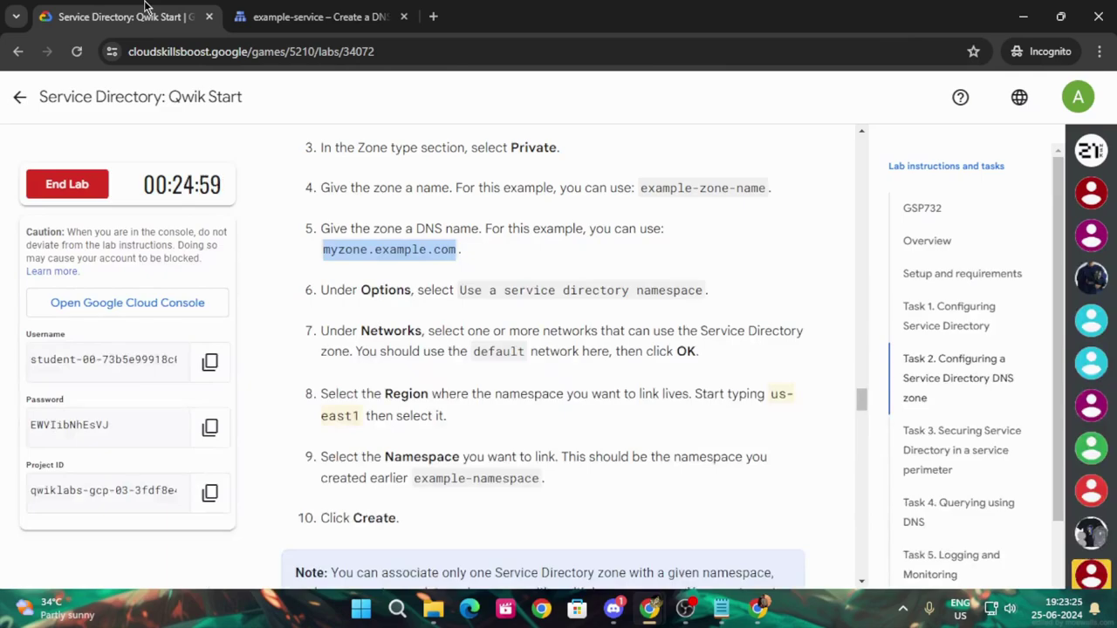
{"action": "left_click", "coordinate": [262, 15]}
{"action": "left_click", "coordinate": [292, 491]}
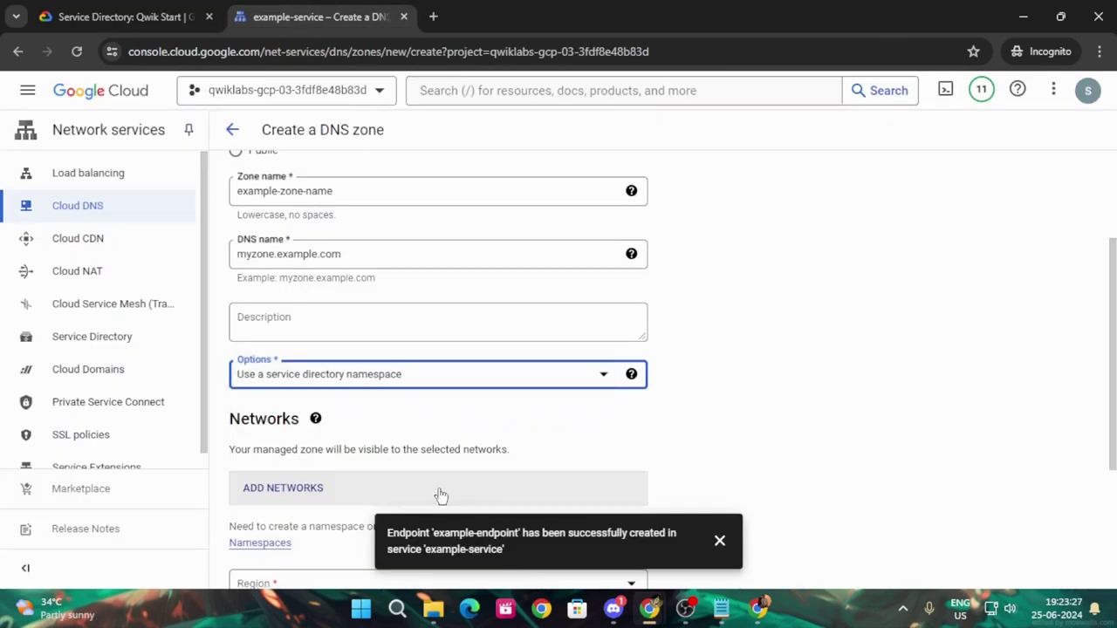
{"action": "left_click", "coordinate": [718, 542]}
Step: Copy us-east1 from the Task 2 lab instructions and set it as the DNS zone's region
{"action": "scroll", "coordinate": [725, 514], "scroll_direction": "down", "scroll_amount": 2}
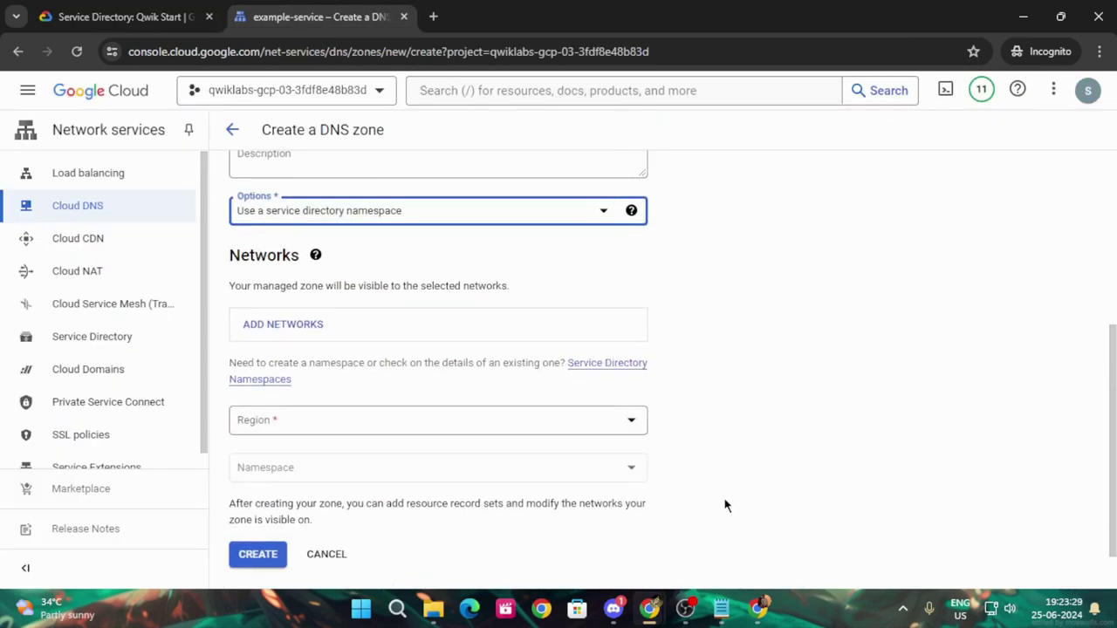
{"action": "left_click", "coordinate": [120, 13]}
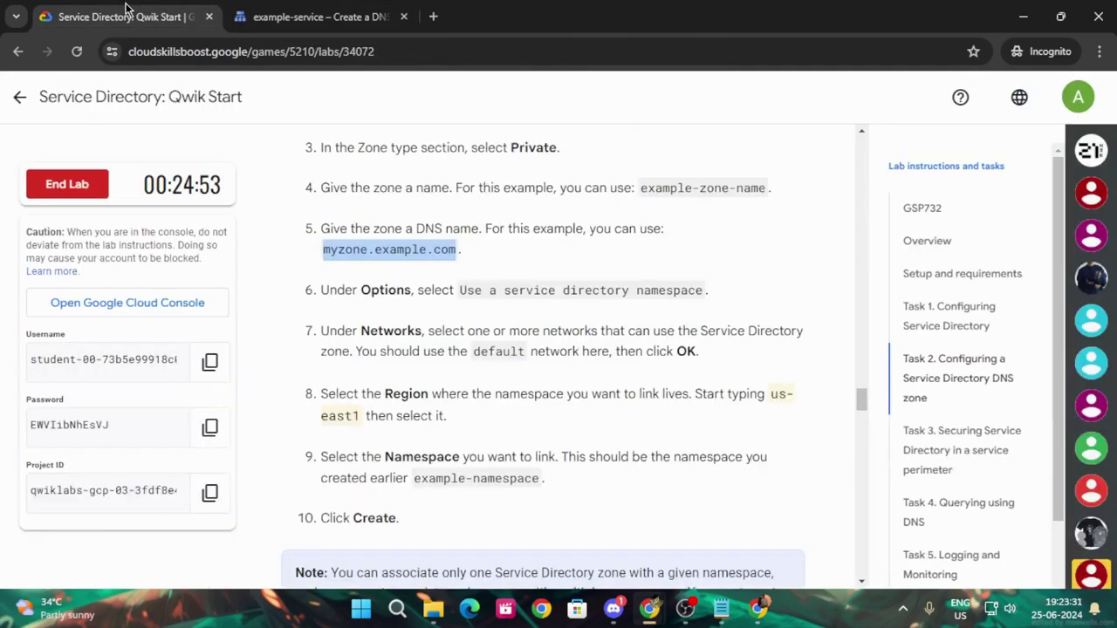
{"action": "left_click", "coordinate": [314, 15]}
{"action": "left_click", "coordinate": [362, 428]}
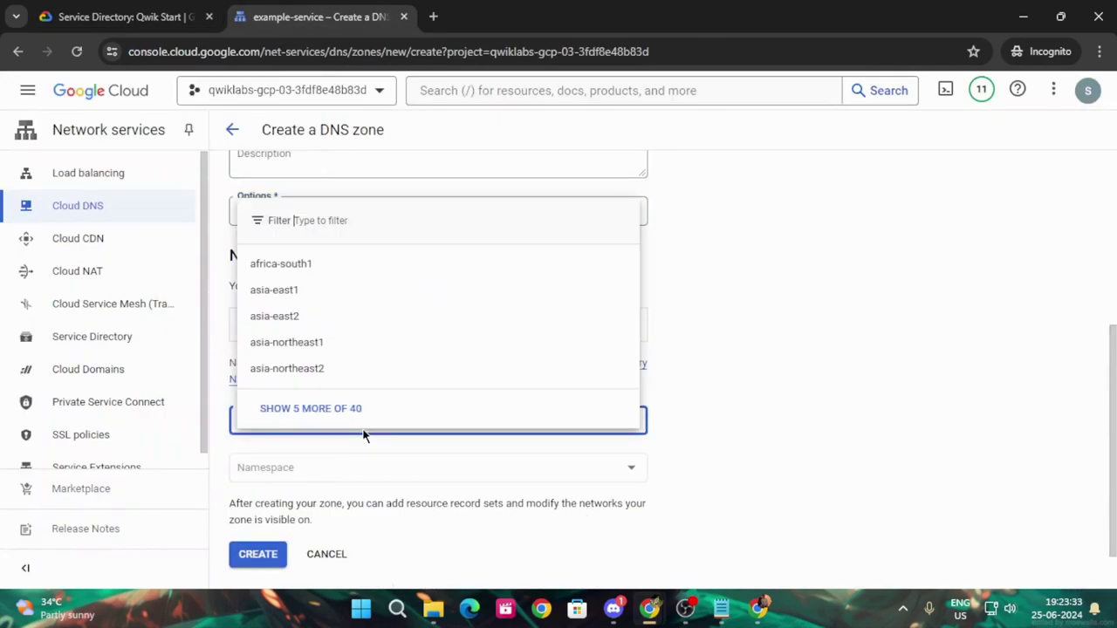
{"action": "left_click", "coordinate": [120, 12]}
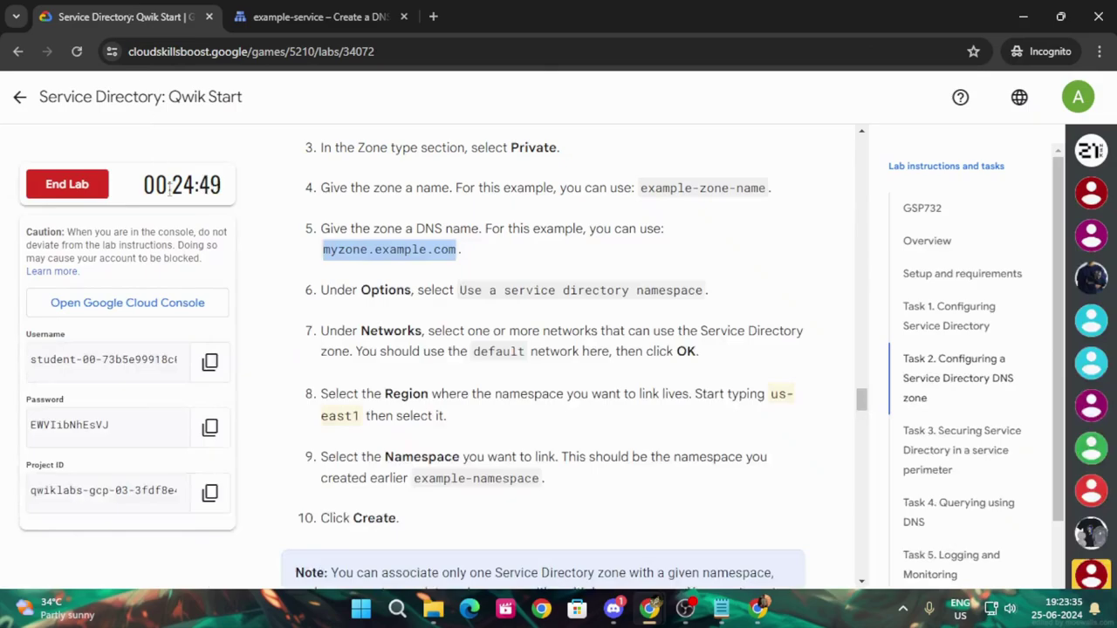
{"action": "left_click_drag", "start_coordinate": [769, 393], "coordinate": [356, 416]}
{"action": "key", "text": "ctrl+c"}
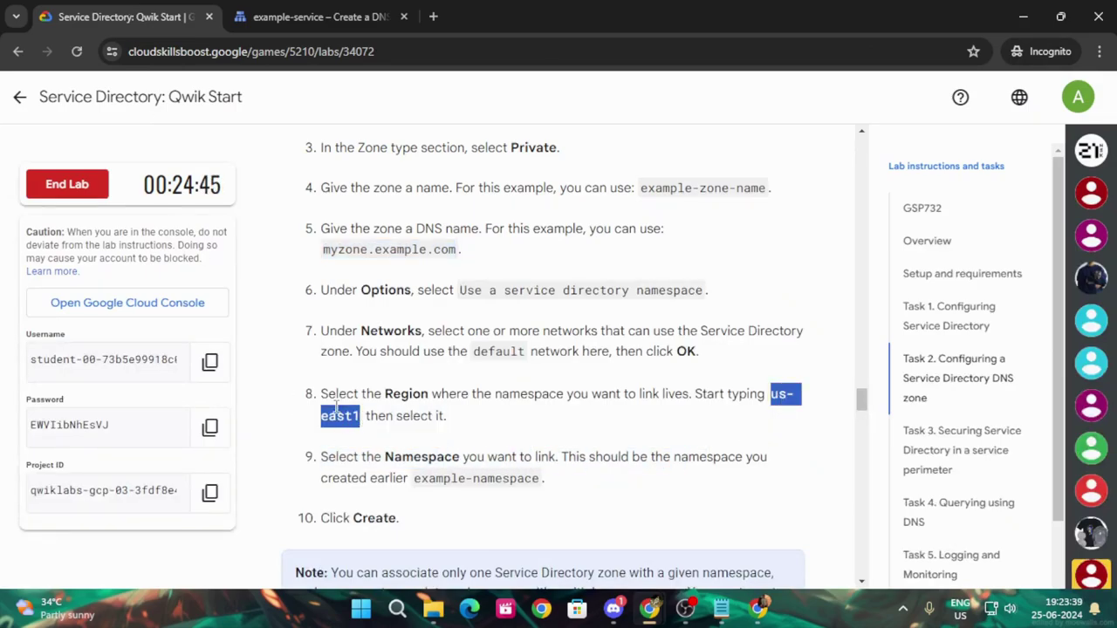
{"action": "left_click", "coordinate": [323, 15]}
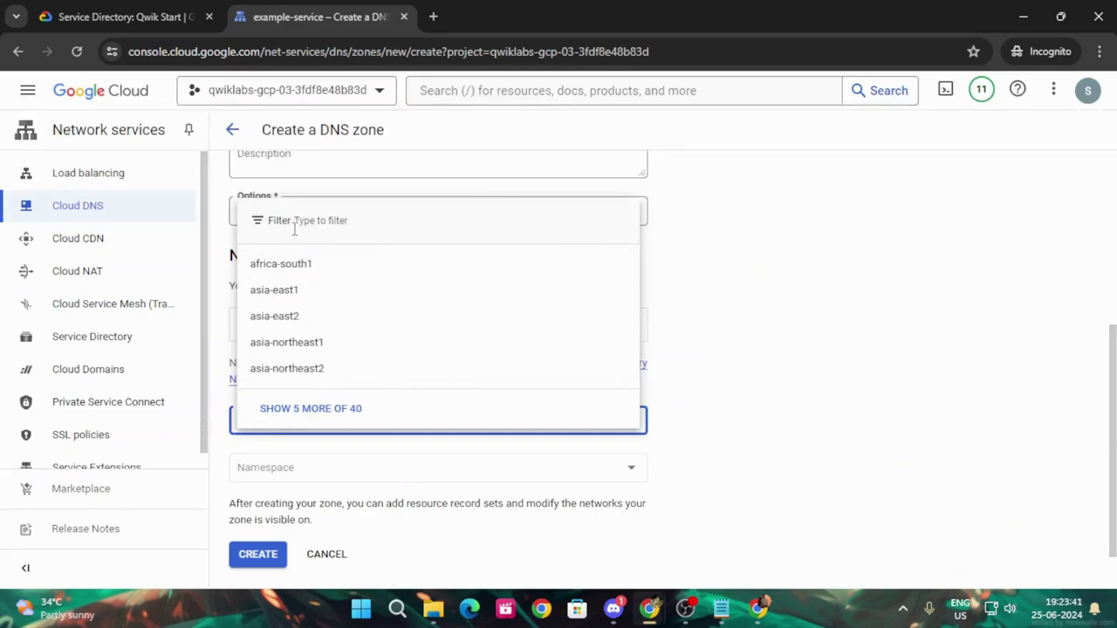
{"action": "key", "text": "ctrl+v"}
{"action": "left_click", "coordinate": [273, 405]}
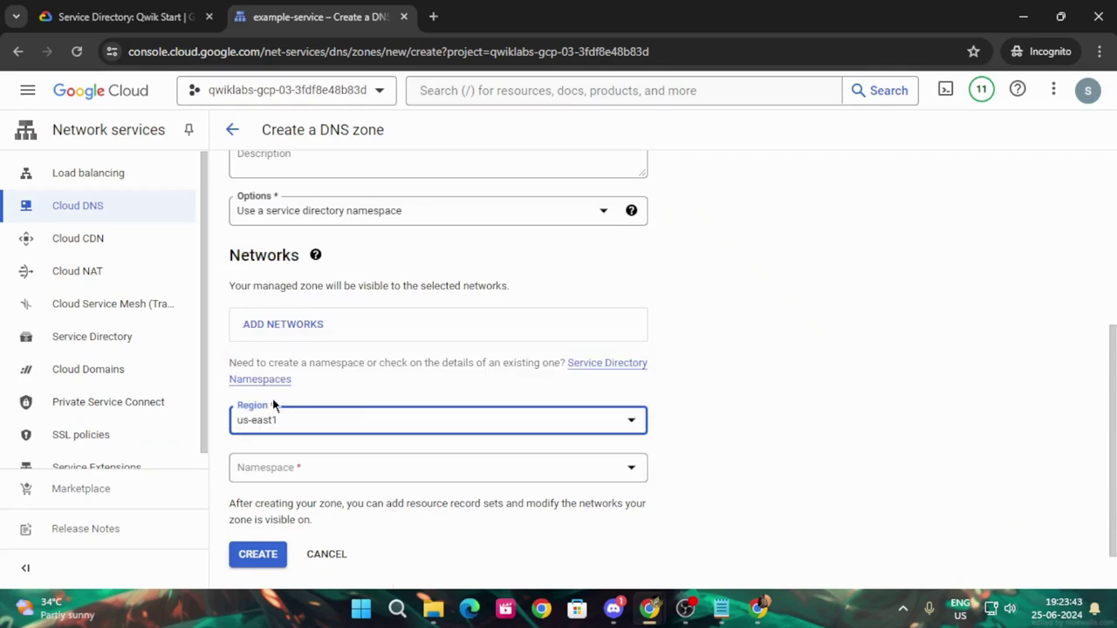
Step: Link example-namespace to the DNS zone, create the zone after checking the lab instructions, and dismiss the notification
{"action": "left_click", "coordinate": [363, 468]}
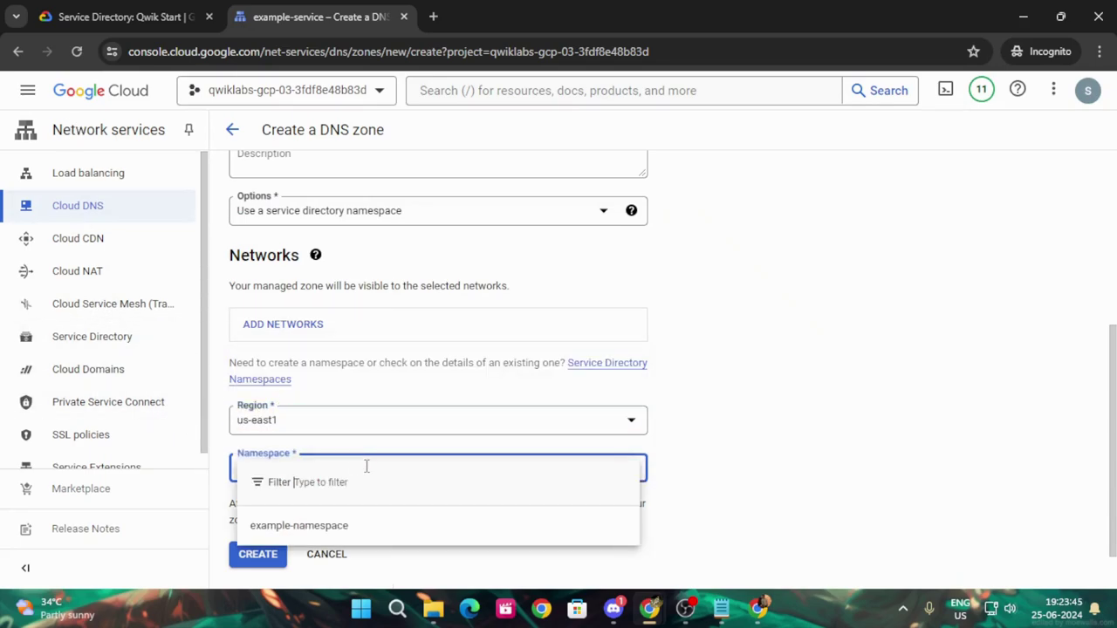
{"action": "left_click", "coordinate": [349, 524]}
{"action": "left_click", "coordinate": [145, 14]}
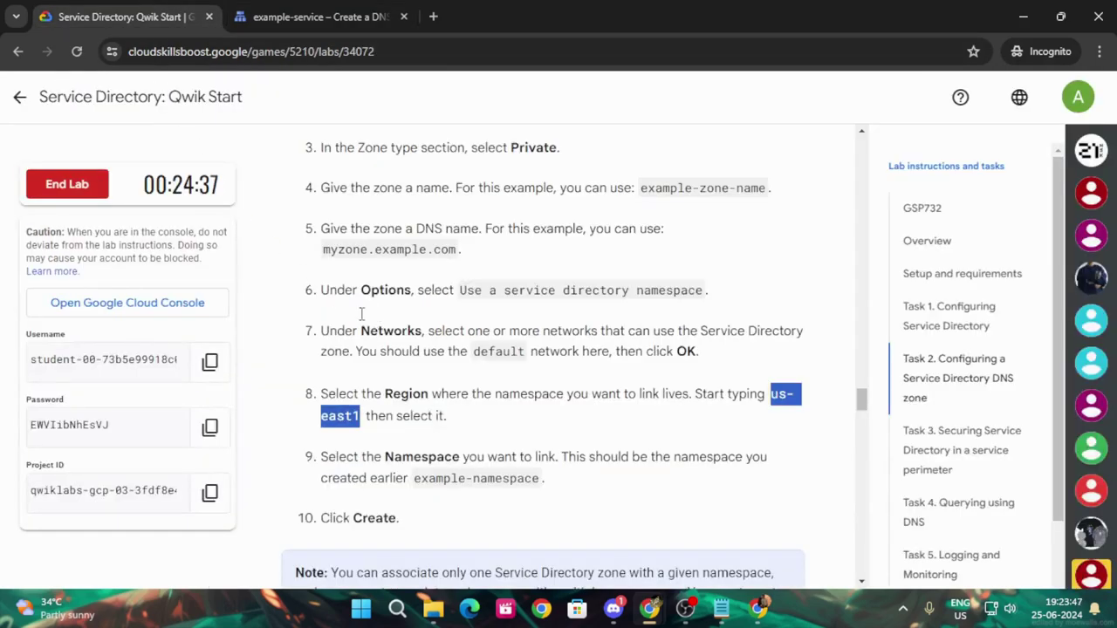
{"action": "scroll", "coordinate": [661, 478], "scroll_direction": "down", "scroll_amount": 3}
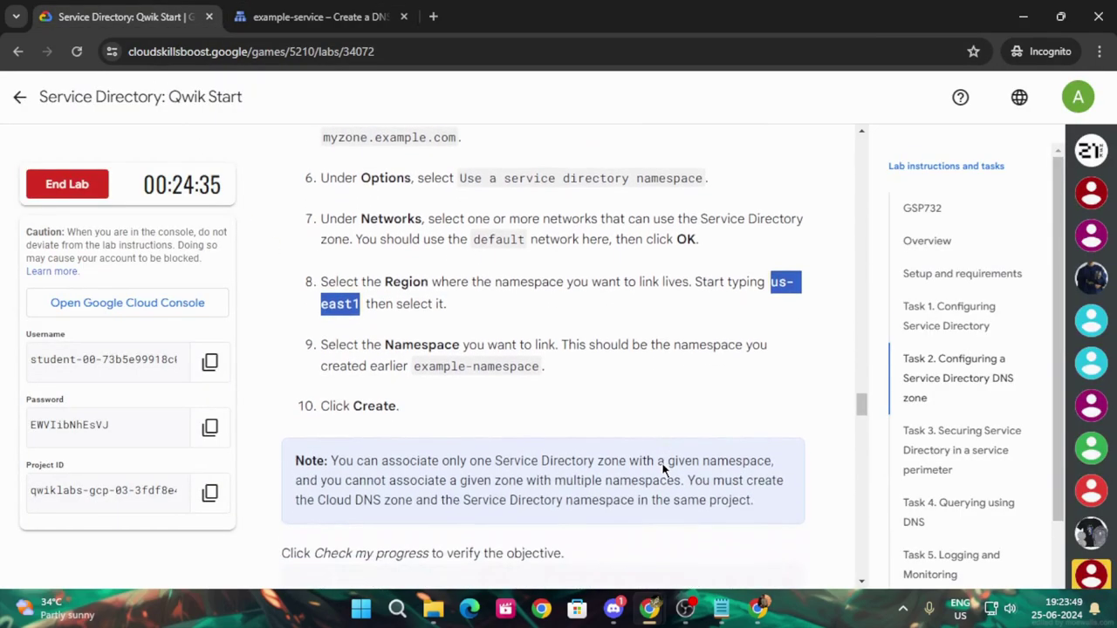
{"action": "left_click", "coordinate": [376, 18]}
{"action": "left_click", "coordinate": [258, 555]}
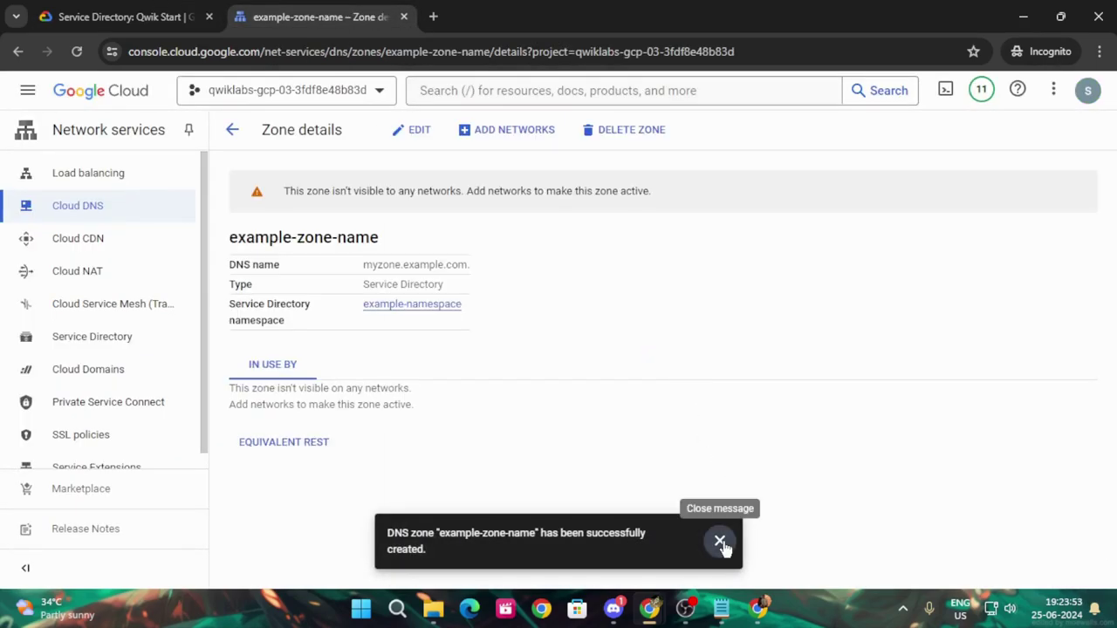
{"action": "left_click", "coordinate": [720, 542]}
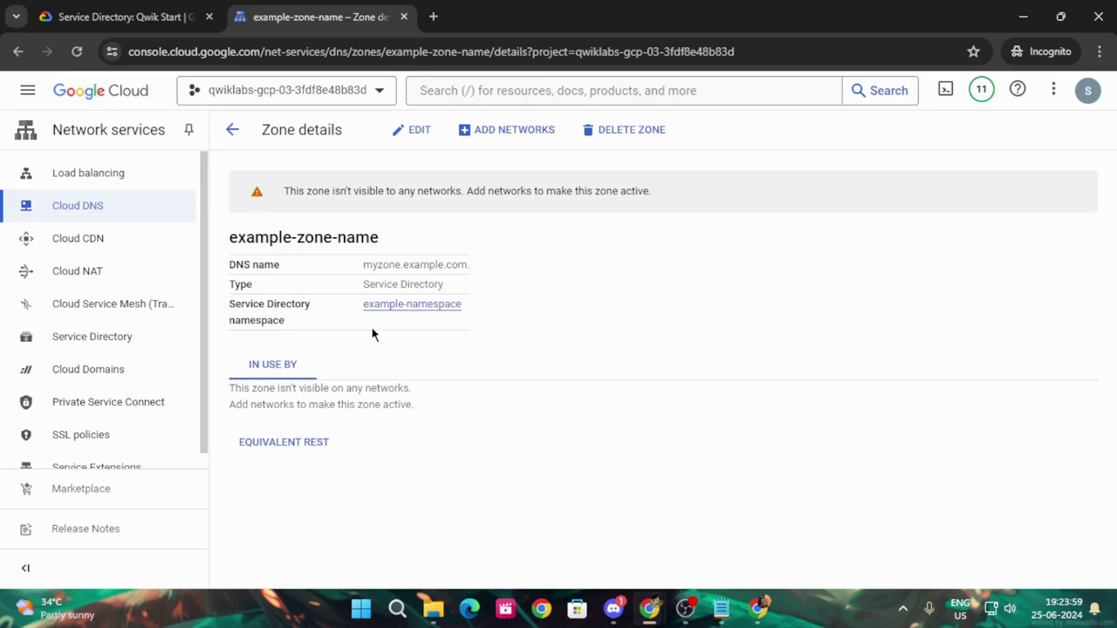
Step: Edit example-zone-name to add the default network named in the lab instructions, and save the zone
{"action": "left_click", "coordinate": [412, 129]}
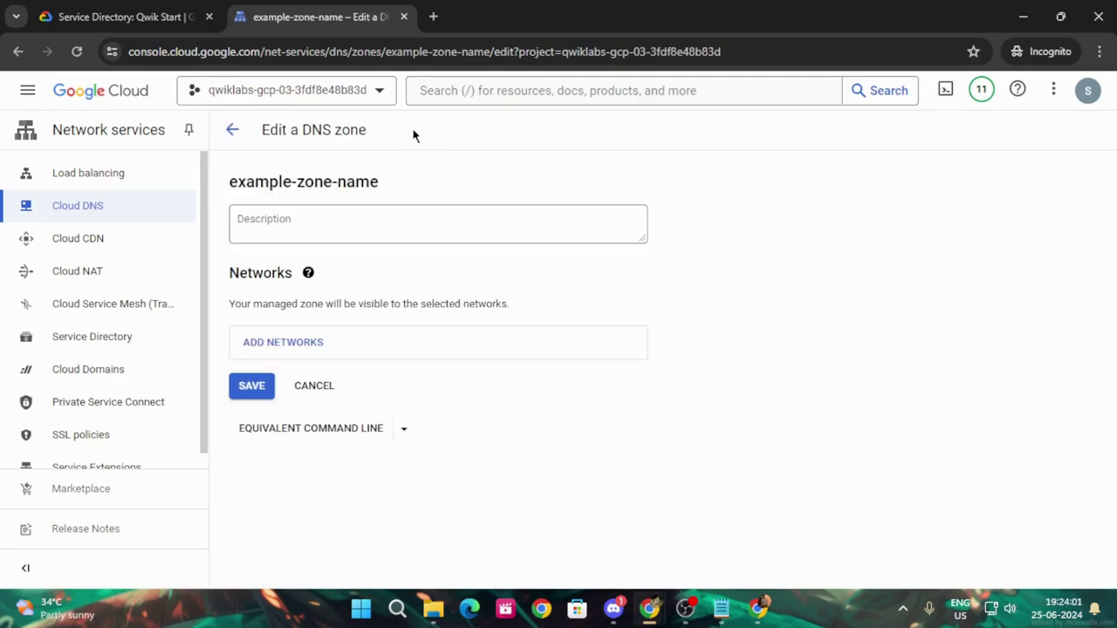
{"action": "left_click", "coordinate": [271, 347]}
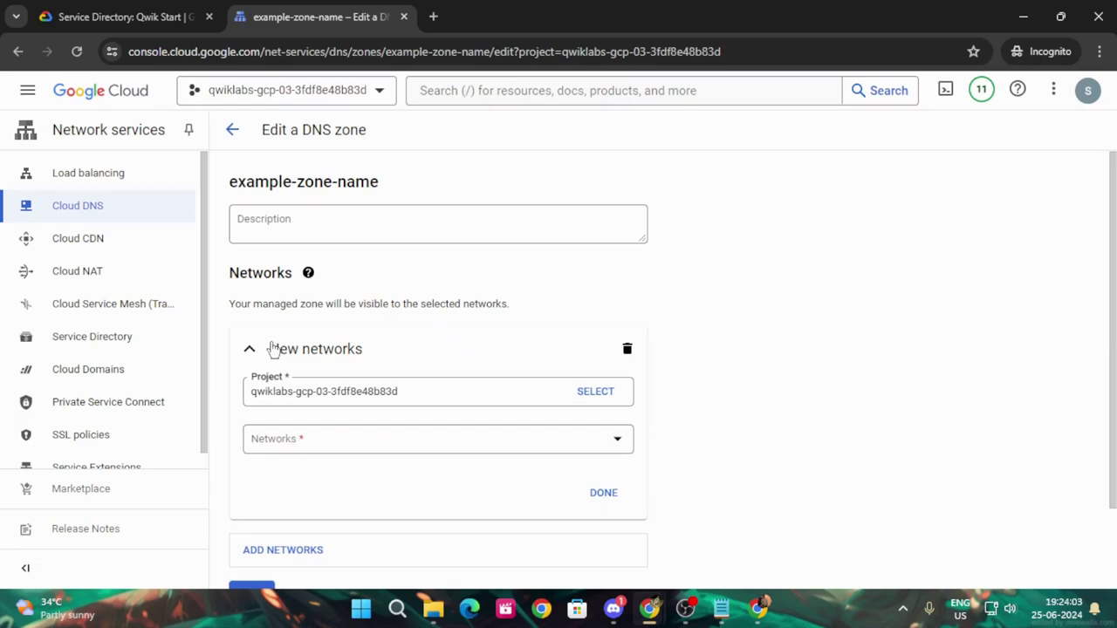
{"action": "double_click", "coordinate": [305, 438]}
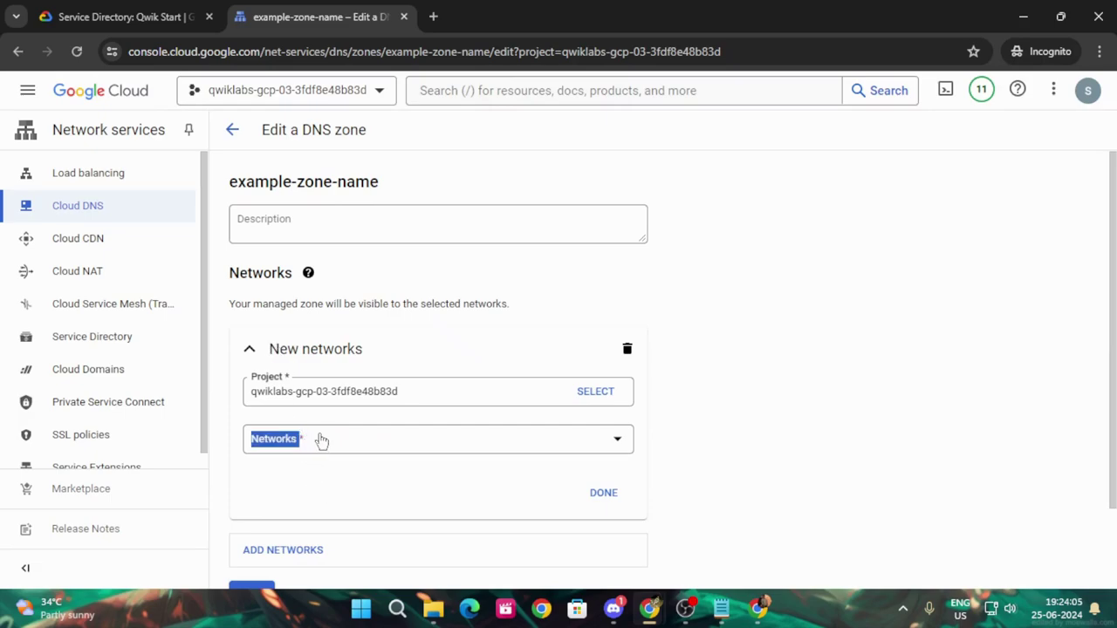
{"action": "left_click", "coordinate": [322, 441]}
{"action": "left_click", "coordinate": [78, 14]}
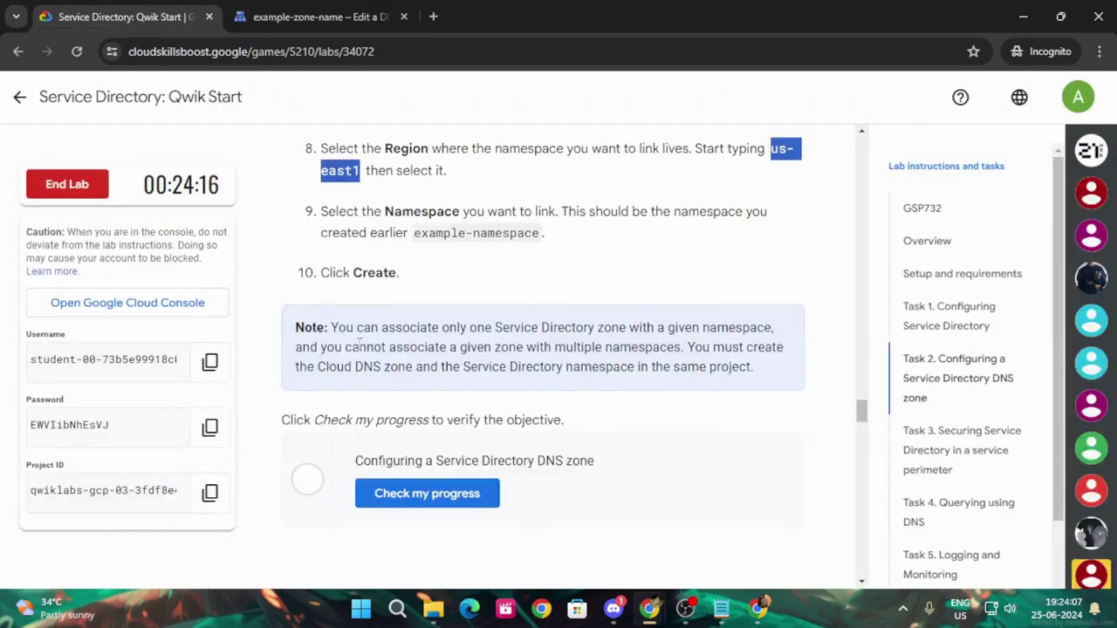
{"action": "scroll", "coordinate": [435, 366], "scroll_direction": "up", "scroll_amount": 2}
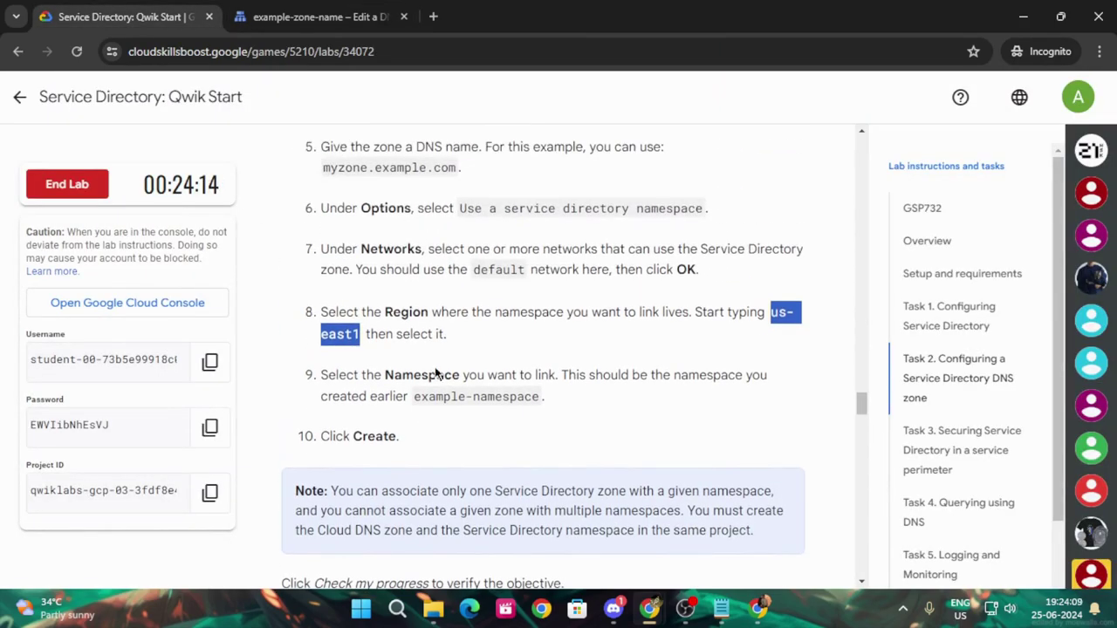
{"action": "left_click", "coordinate": [349, 12]}
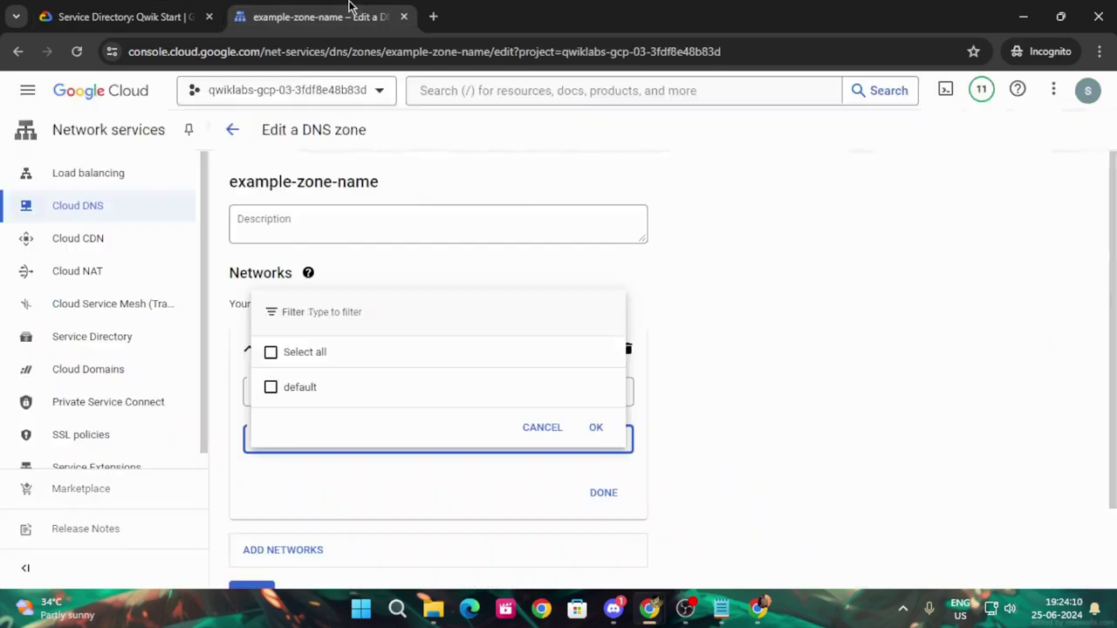
{"action": "left_click", "coordinate": [279, 390]}
{"action": "left_click", "coordinate": [594, 427]}
{"action": "left_click", "coordinate": [602, 491]}
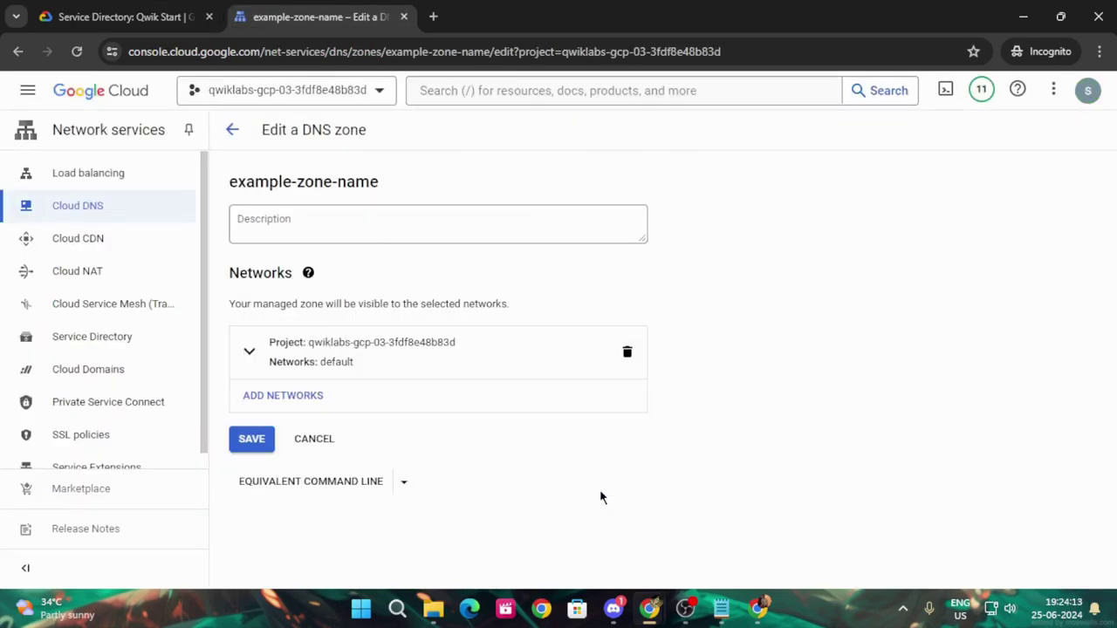
{"action": "left_click", "coordinate": [251, 441]}
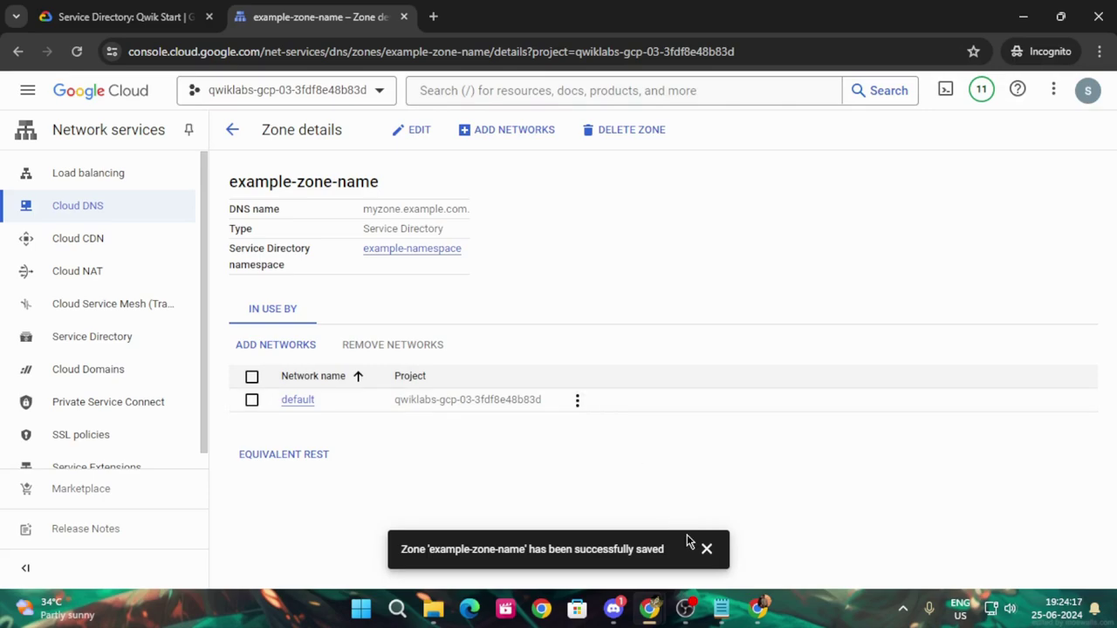
Step: Return to the lab instructions and check progress for the Configuring a Service Directory DNS zone objective
{"action": "left_click", "coordinate": [170, 7]}
{"action": "scroll", "coordinate": [320, 369], "scroll_direction": "down", "scroll_amount": 4}
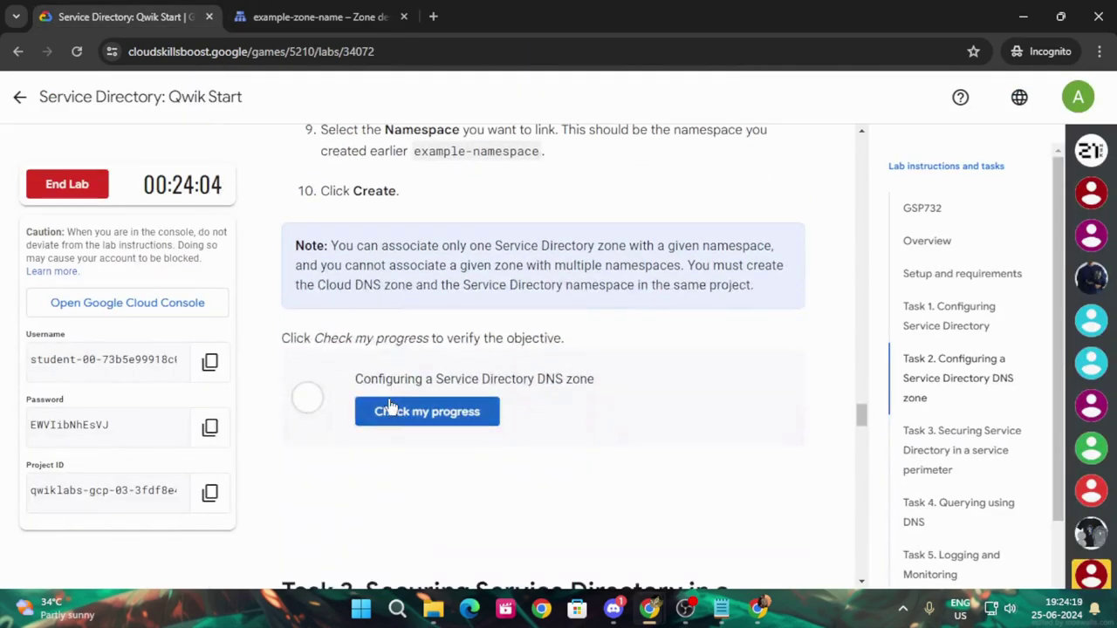
{"action": "left_click", "coordinate": [403, 410]}
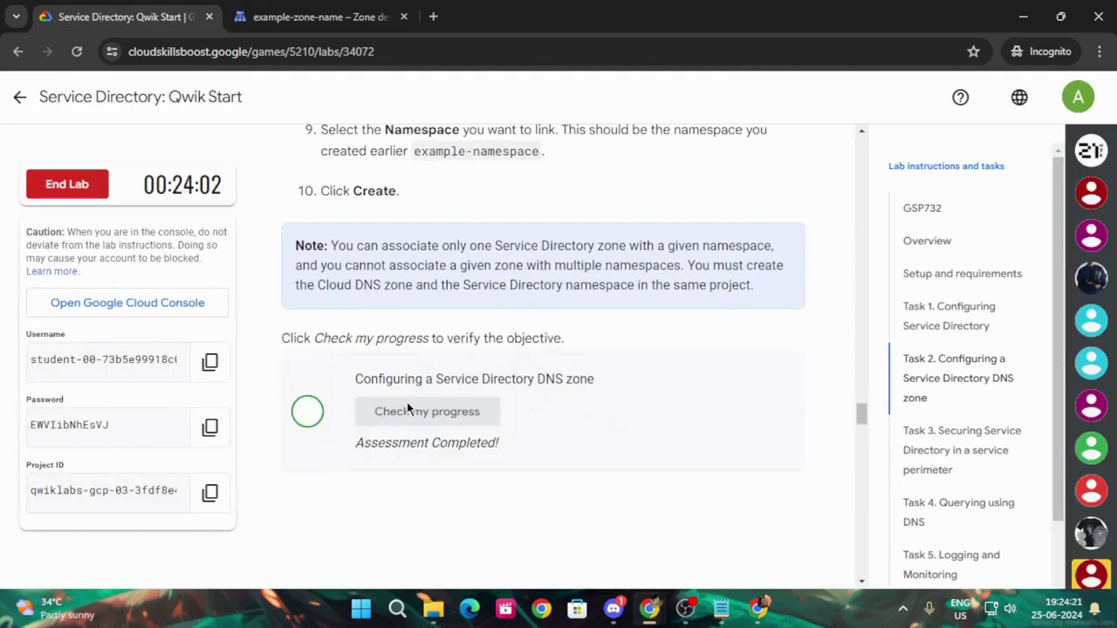
Step: Look through the remaining lab instructions from Task 3 to the end for any further required work
{"action": "scroll", "coordinate": [428, 401], "scroll_direction": "down", "scroll_amount": 7}
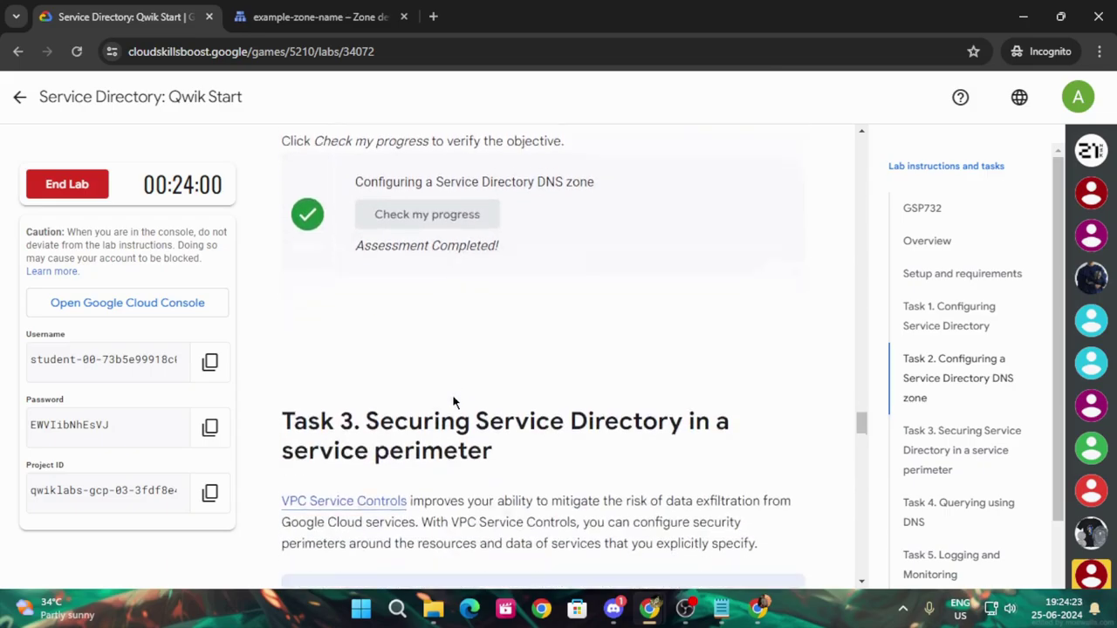
{"action": "scroll", "coordinate": [495, 357], "scroll_direction": "down", "scroll_amount": 15}
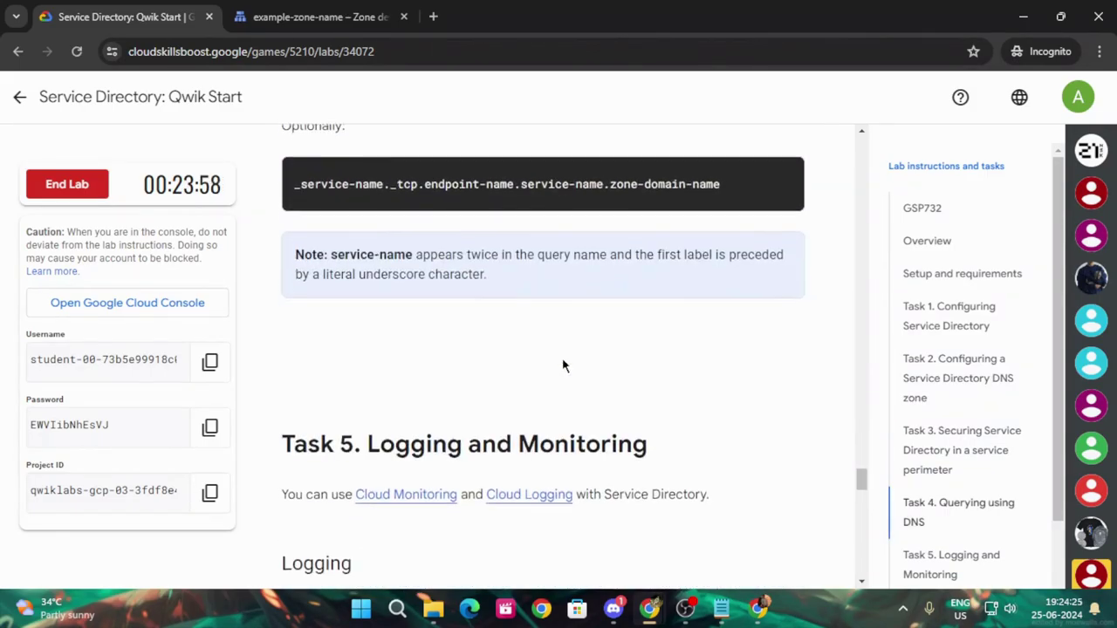
{"action": "scroll", "coordinate": [671, 375], "scroll_direction": "down", "scroll_amount": 10}
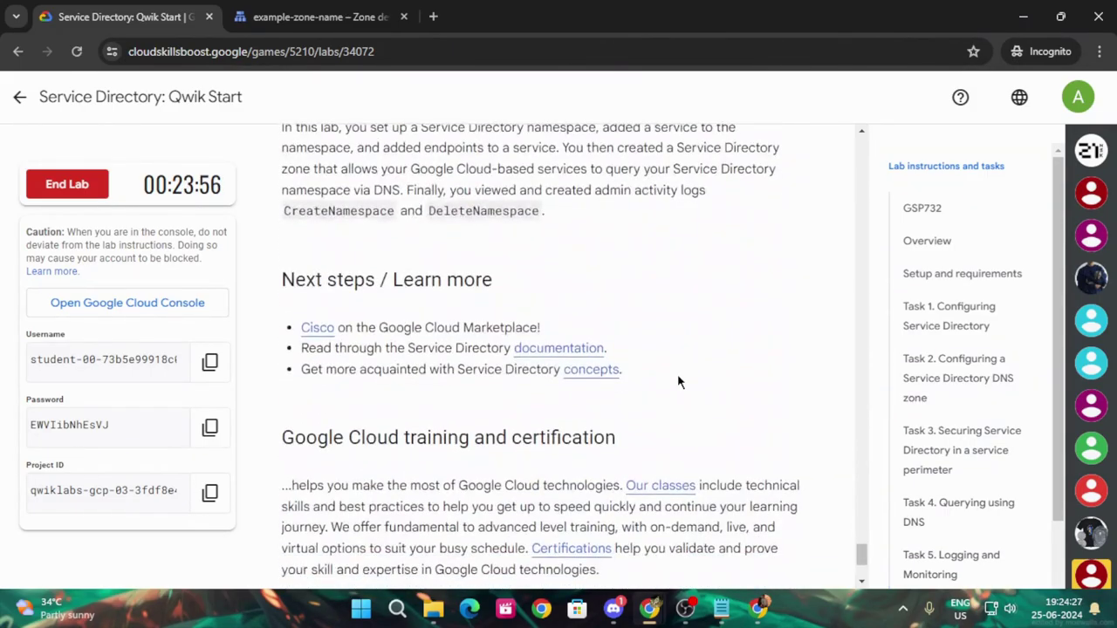
{"action": "scroll", "coordinate": [646, 371], "scroll_direction": "up", "scroll_amount": 15}
{"action": "scroll", "coordinate": [593, 362], "scroll_direction": "up", "scroll_amount": 10}
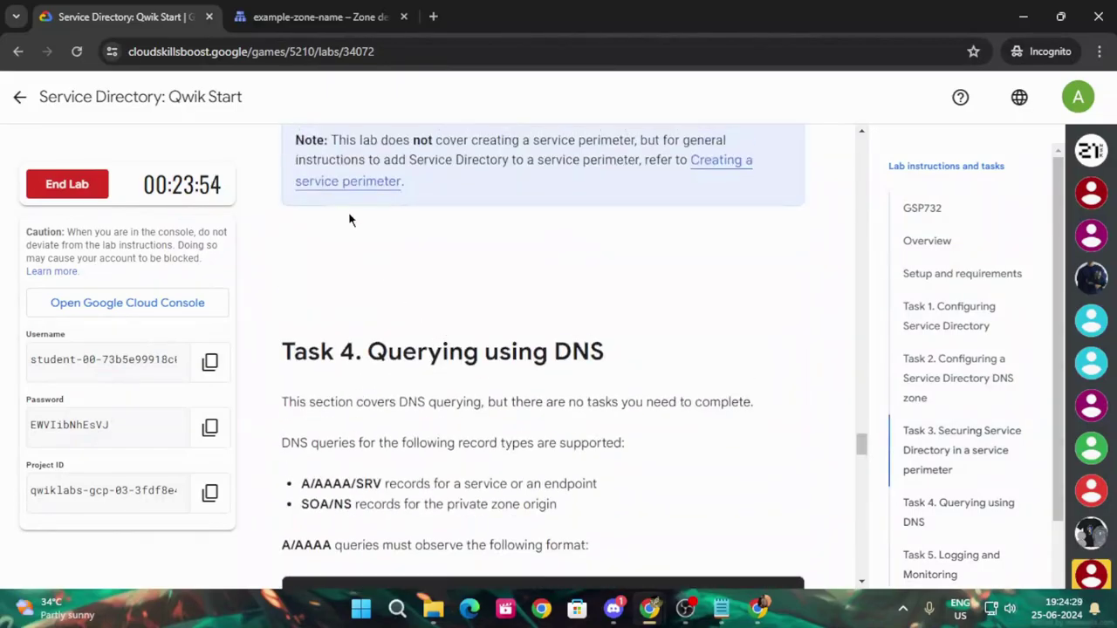